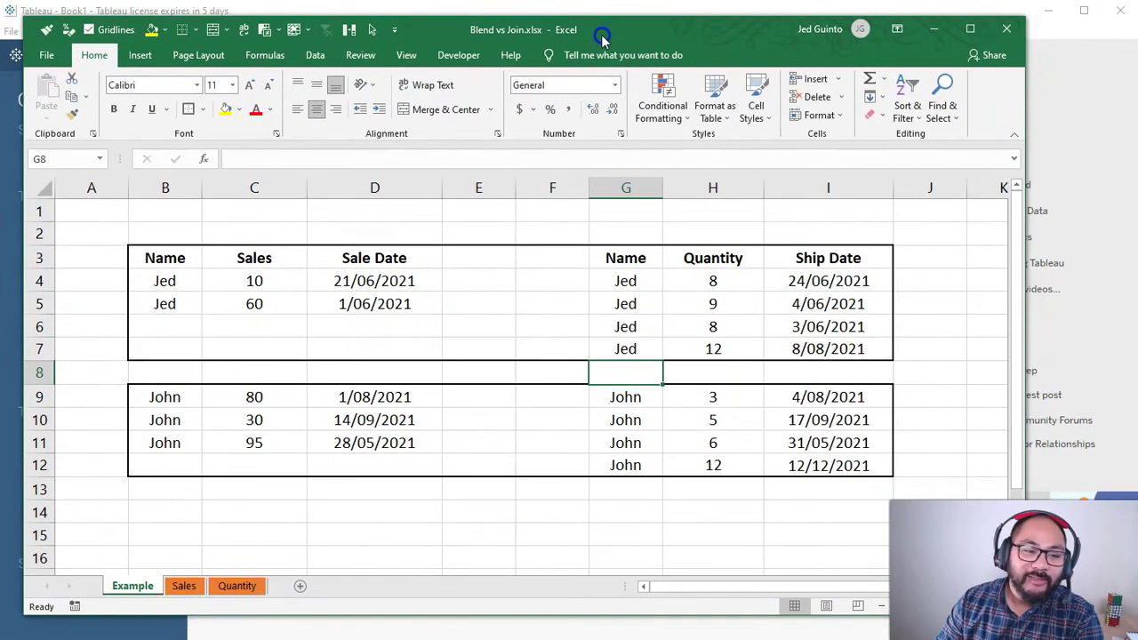
left_click(536, 188)
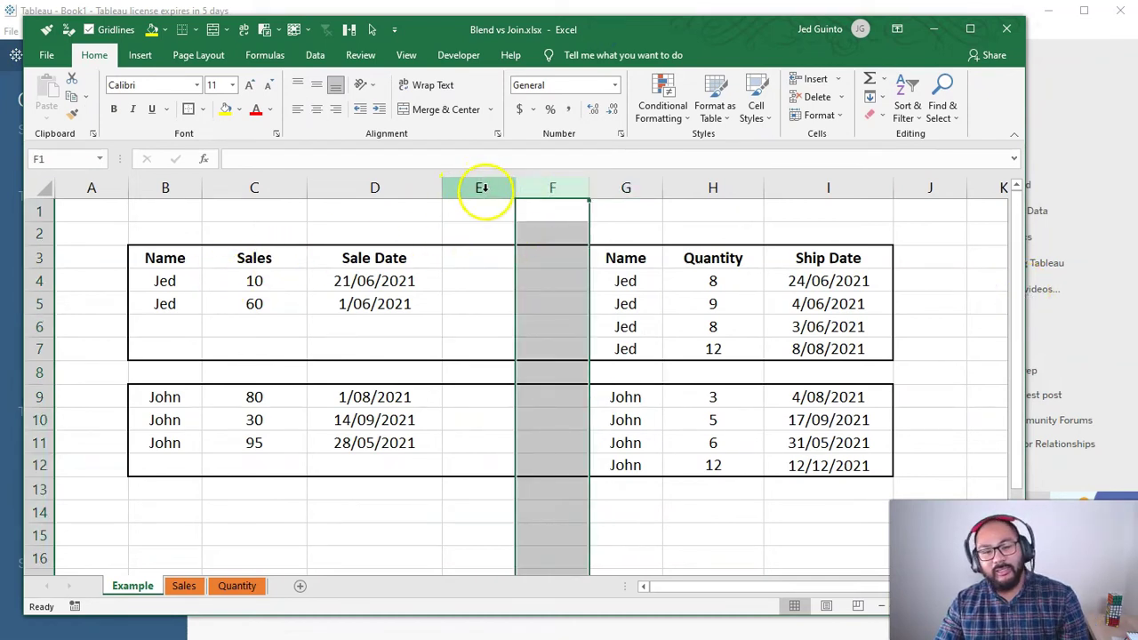
left_click_drag(480, 188, 530, 189)
left_click(49, 31)
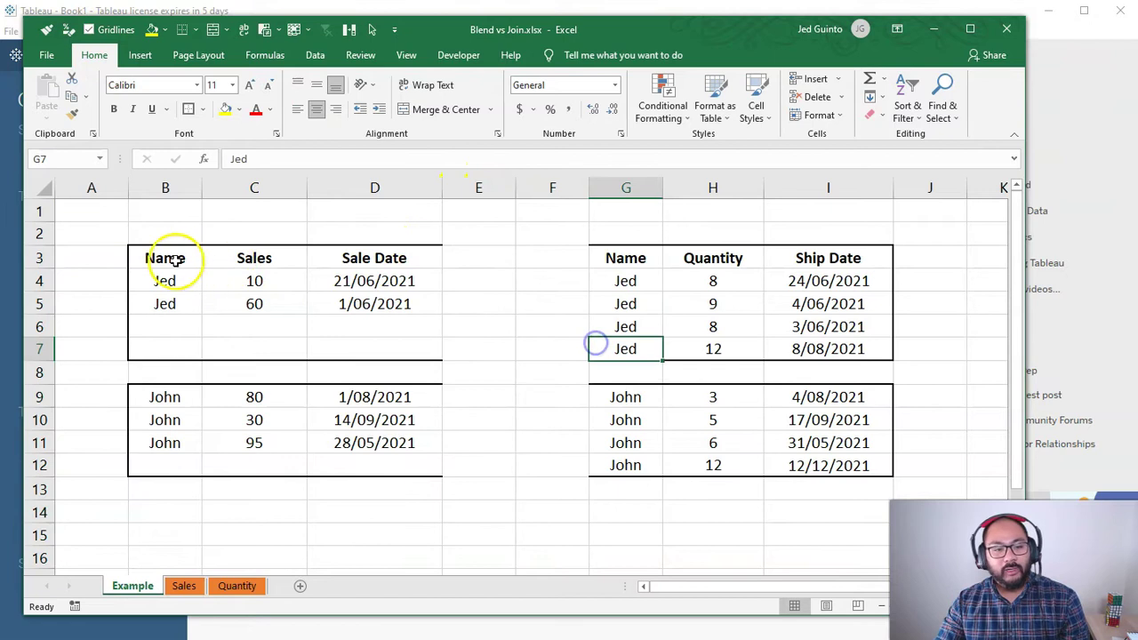
left_click_drag(163, 257, 394, 352)
left_click_drag(198, 400, 399, 467)
left_click_drag(658, 260, 841, 353)
left_click_drag(625, 397, 844, 464)
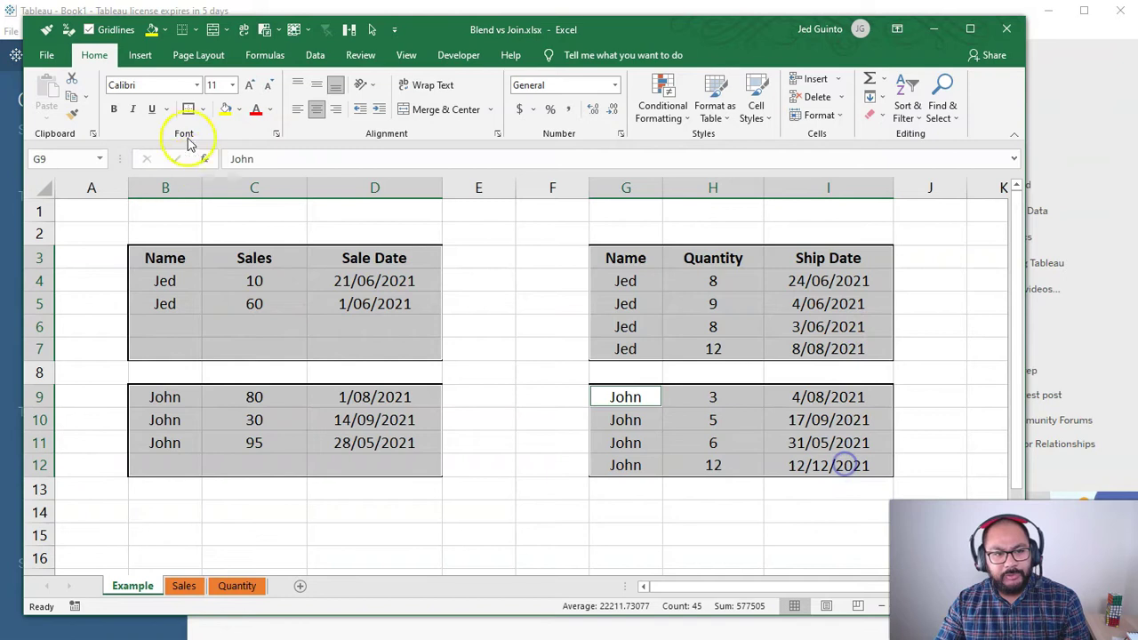
left_click(516, 373)
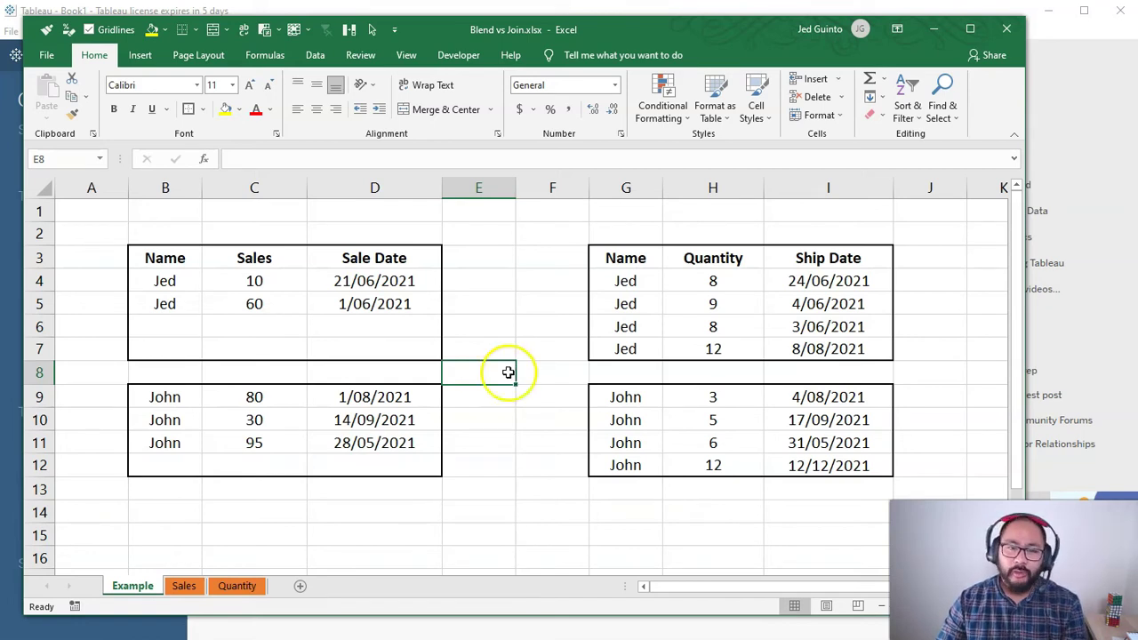
left_click(525, 443)
- Select the empty gap cells E8:F8 between the Sales and Quantity tables
left_click_drag(539, 374, 484, 373)
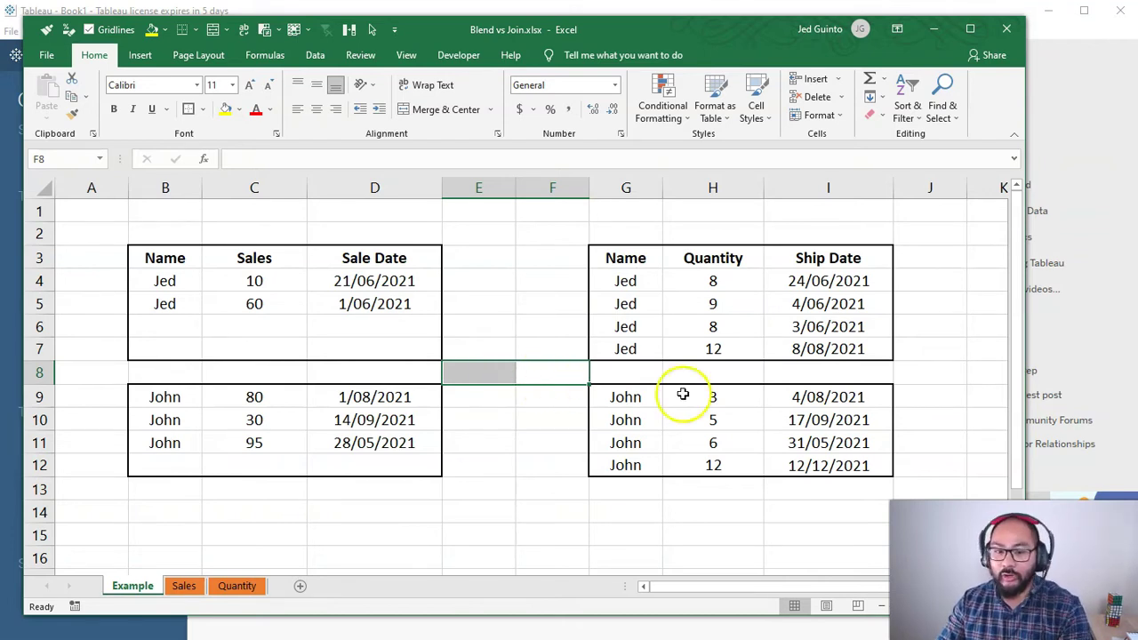
left_click(897, 371)
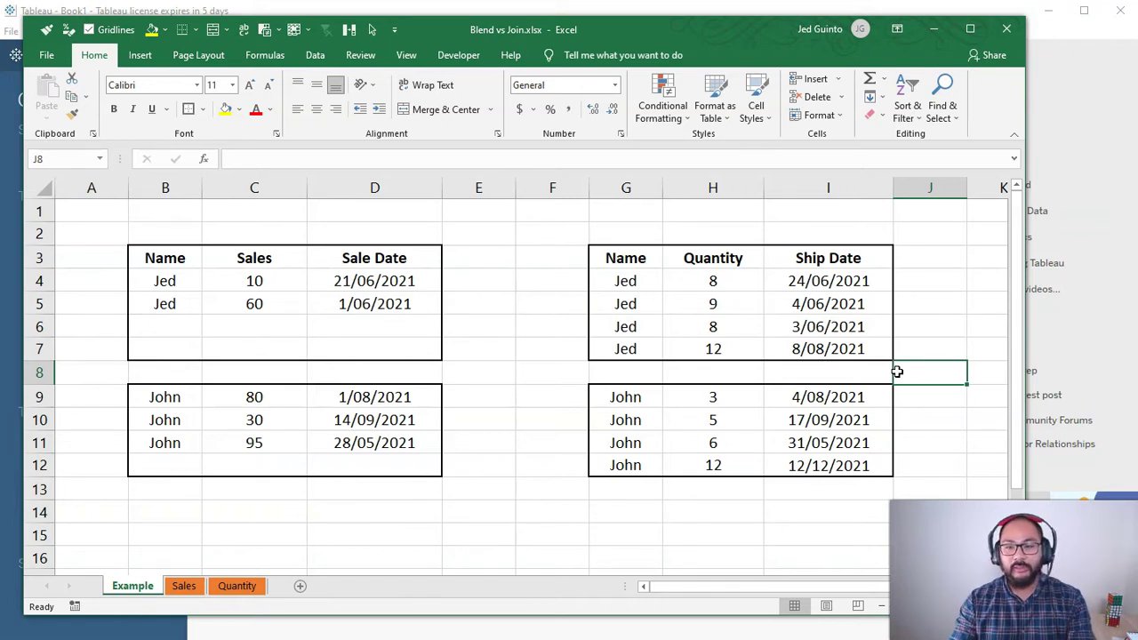
double_click(93, 55)
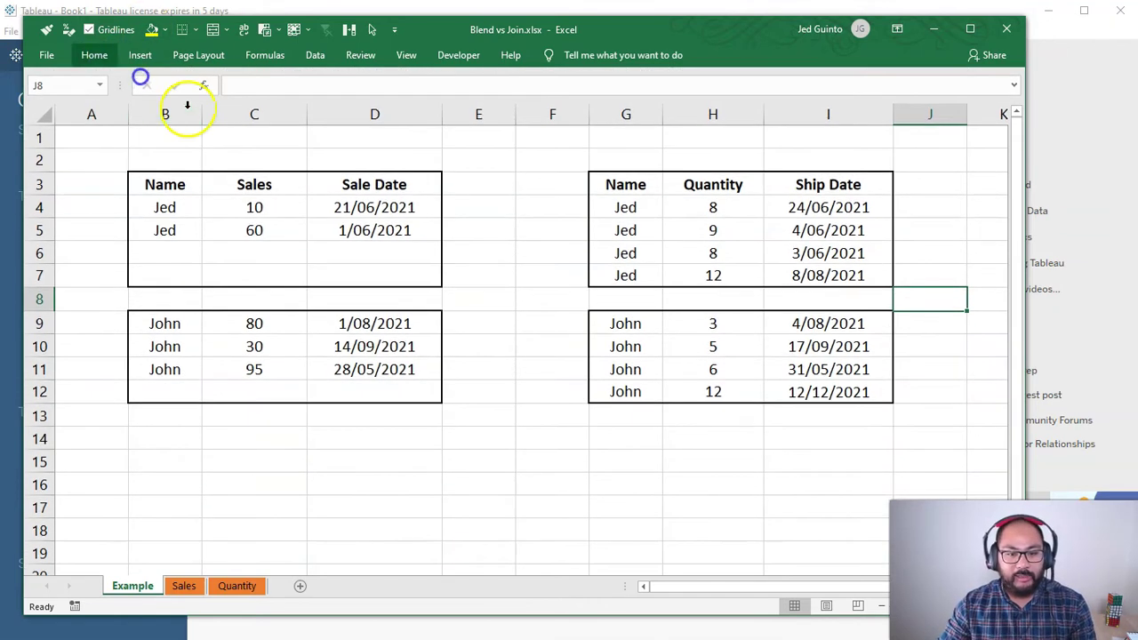
left_click(545, 372)
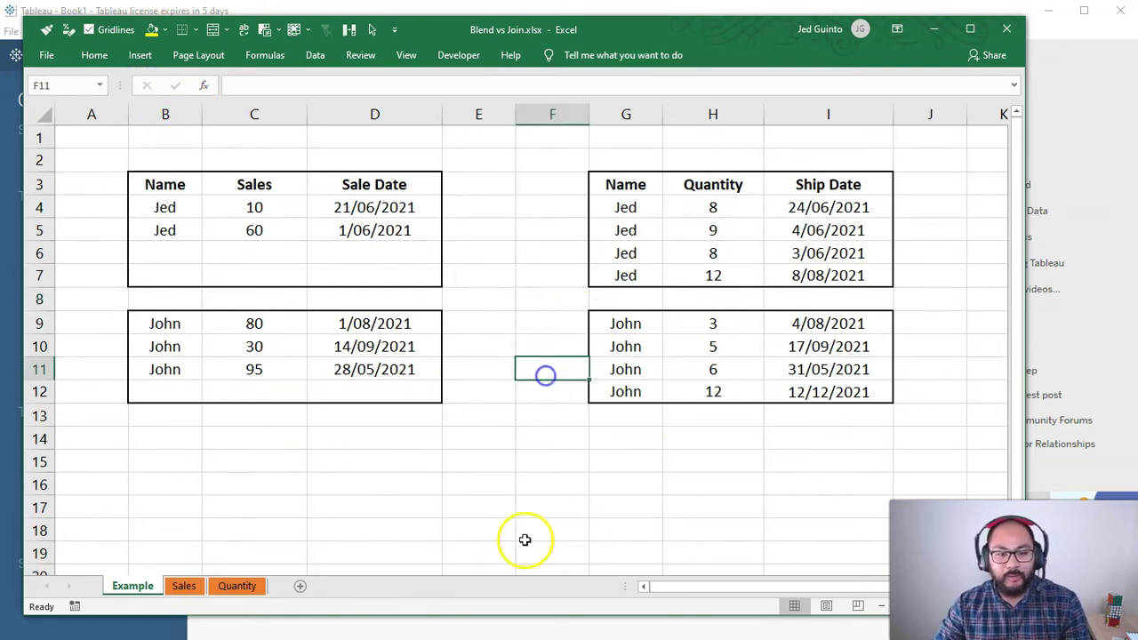
left_click(524, 533)
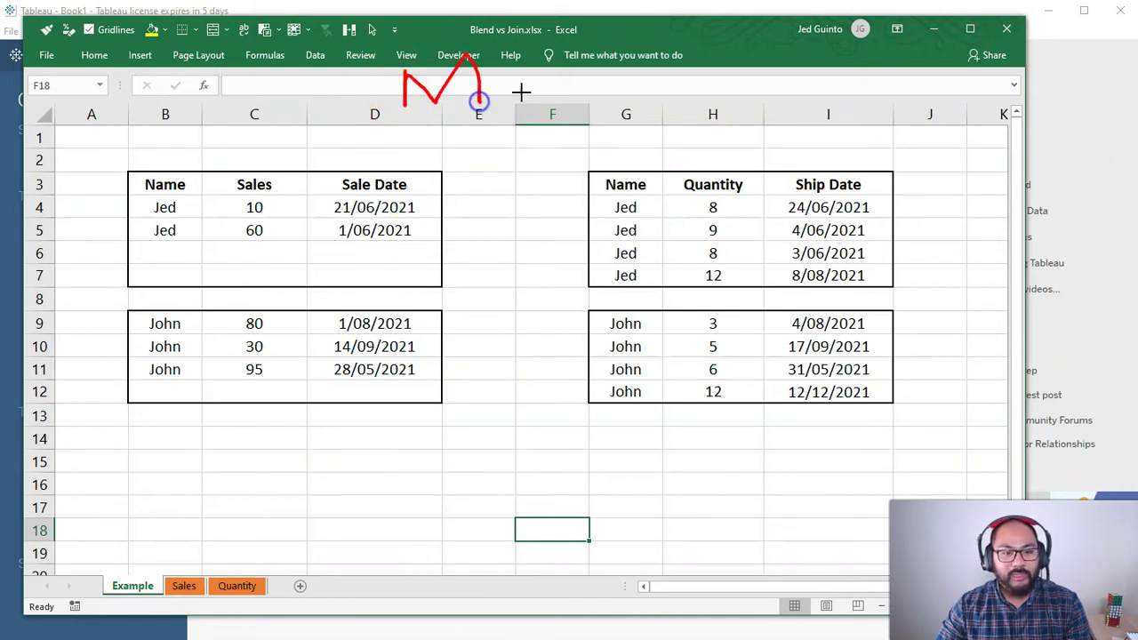
mouse_move(585, 111)
left_mouse_down()
mouse_move(602, 84)
mouse_move(676, 61)
left_mouse_up()
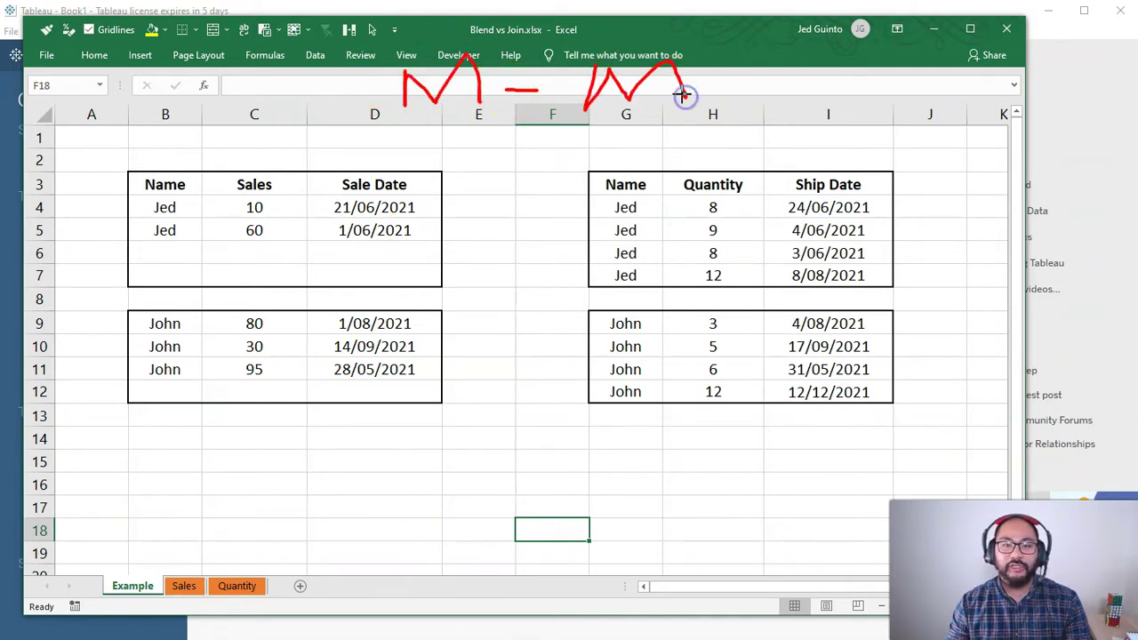
left_click_drag(191, 106, 193, 153)
mouse_move(191, 111)
left_mouse_down()
mouse_move(193, 138)
mouse_move(260, 142)
mouse_move(222, 152)
left_mouse_up()
mouse_move(318, 107)
left_mouse_down()
mouse_move(318, 174)
mouse_move(374, 163)
left_mouse_up()
mouse_move(638, 134)
left_mouse_down()
mouse_move(673, 201)
mouse_move(652, 194)
left_mouse_up()
left_click_drag(737, 142, 774, 190)
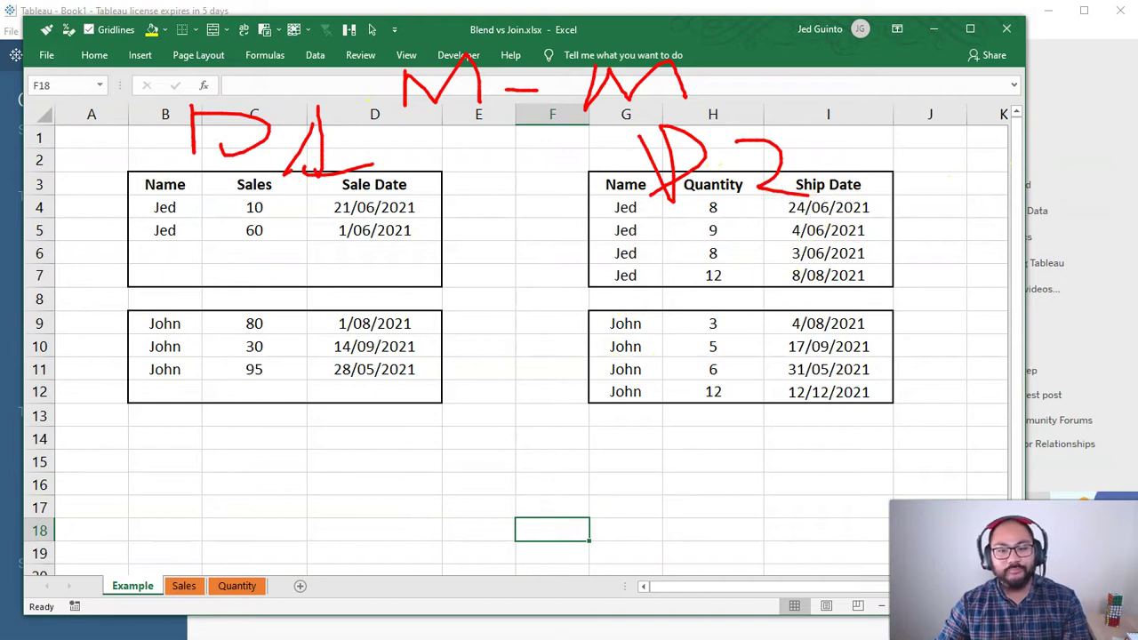
key("Escape")
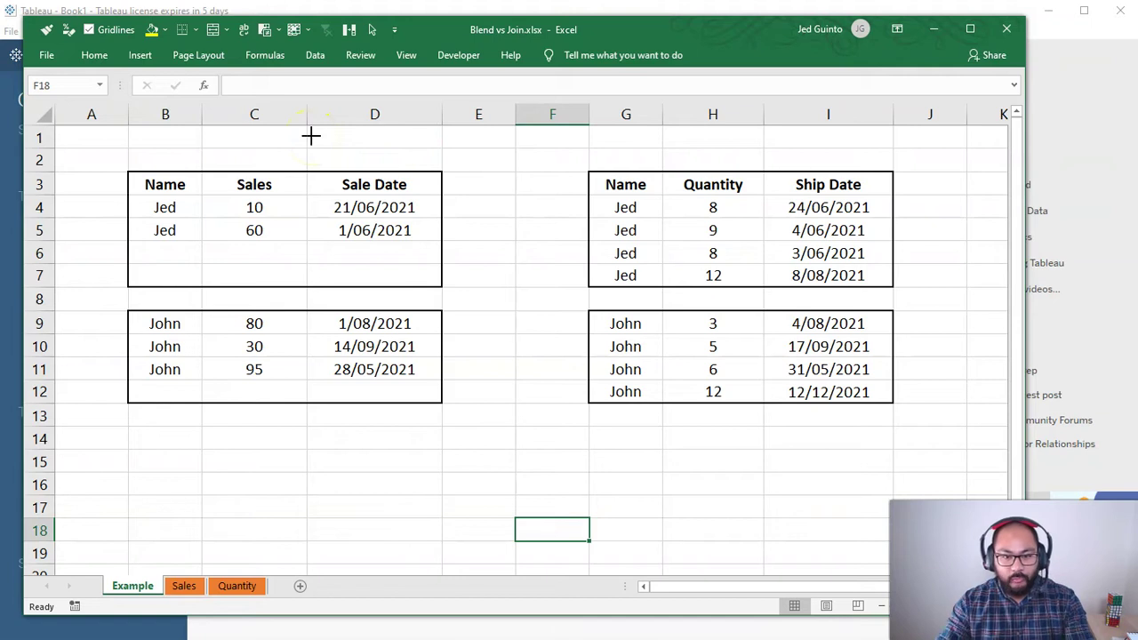
left_click_drag(198, 189, 188, 169)
mouse_move(627, 162)
left_mouse_down()
mouse_move(609, 200)
mouse_move(626, 169)
left_mouse_up()
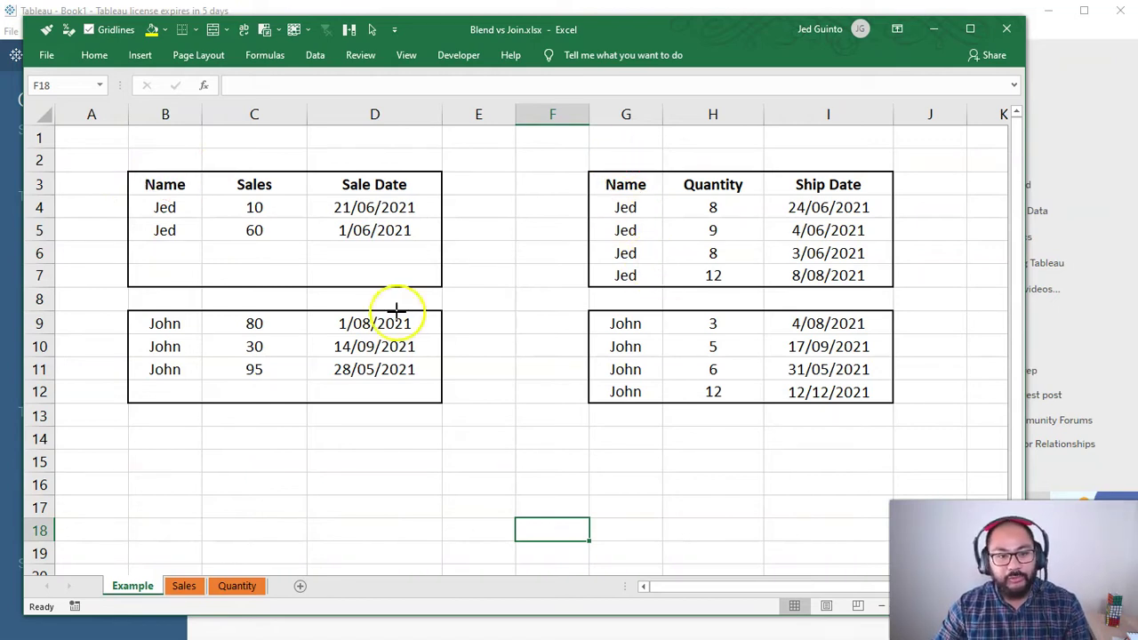
left_click_drag(178, 208, 593, 202)
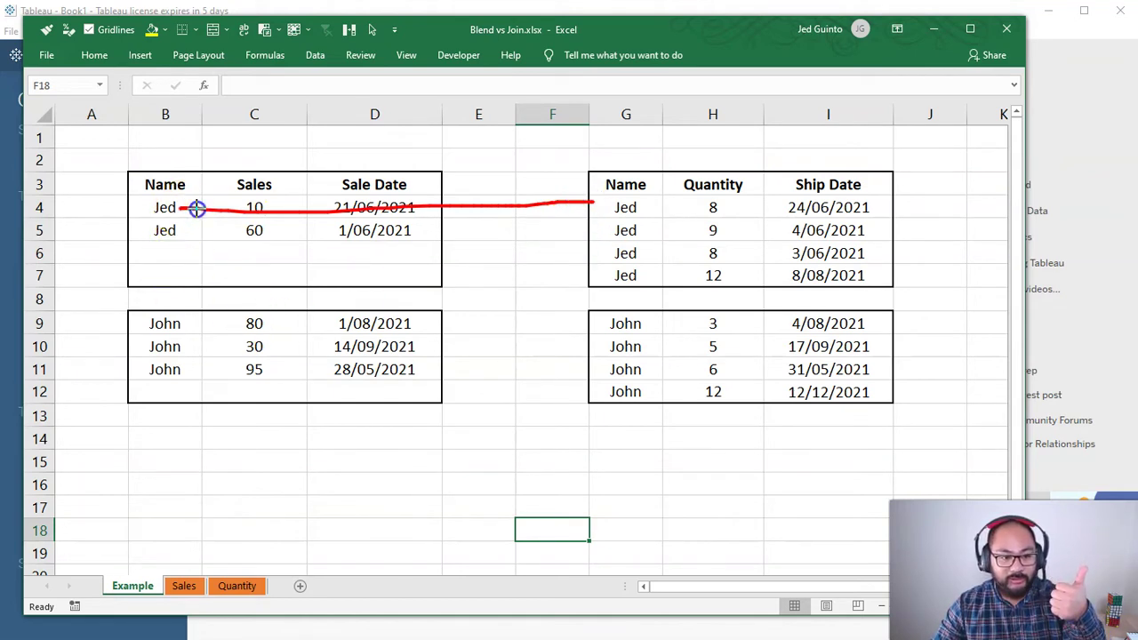
mouse_move(196, 208)
left_mouse_down()
mouse_move(614, 229)
mouse_move(590, 240)
mouse_move(626, 249)
left_mouse_up()
left_click_drag(185, 208, 596, 278)
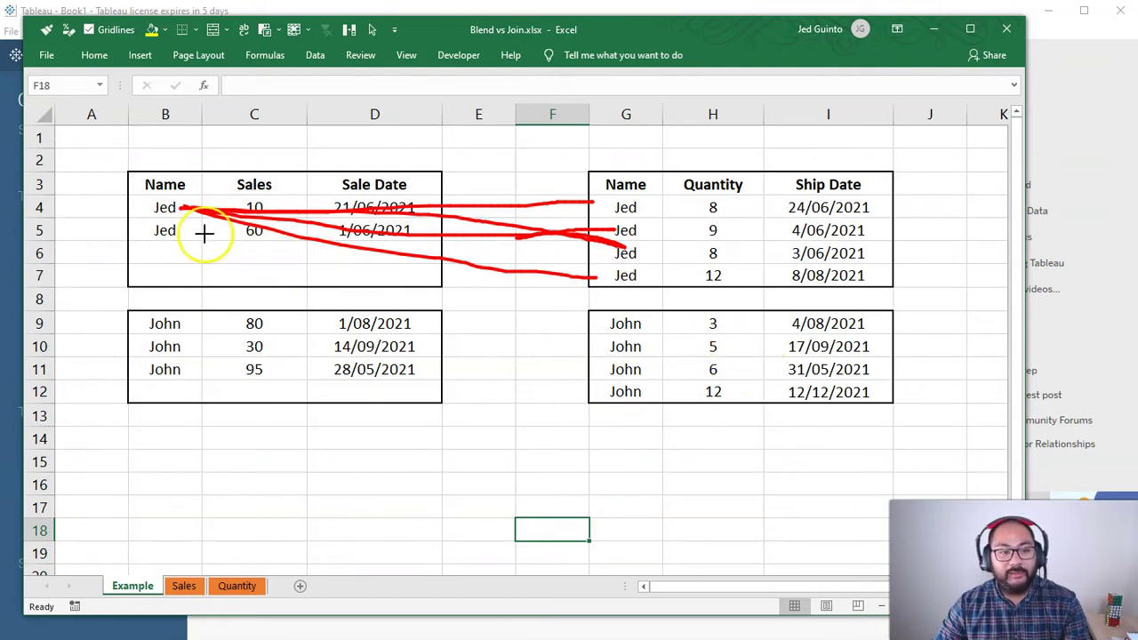
right_click(461, 203)
mouse_move(194, 230)
left_mouse_down()
mouse_move(601, 208)
mouse_move(374, 231)
mouse_move(579, 227)
mouse_move(325, 246)
mouse_move(541, 258)
mouse_move(205, 240)
mouse_move(628, 273)
left_mouse_up()
right_click(768, 203)
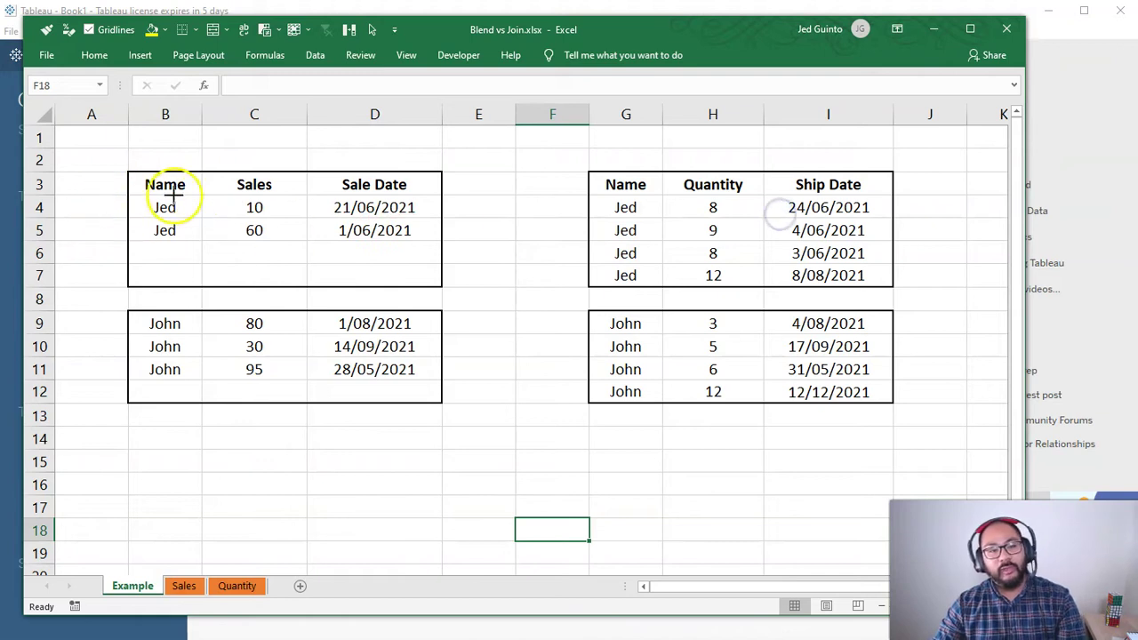
left_click_drag(191, 196, 234, 211)
left_click_drag(654, 206, 627, 191)
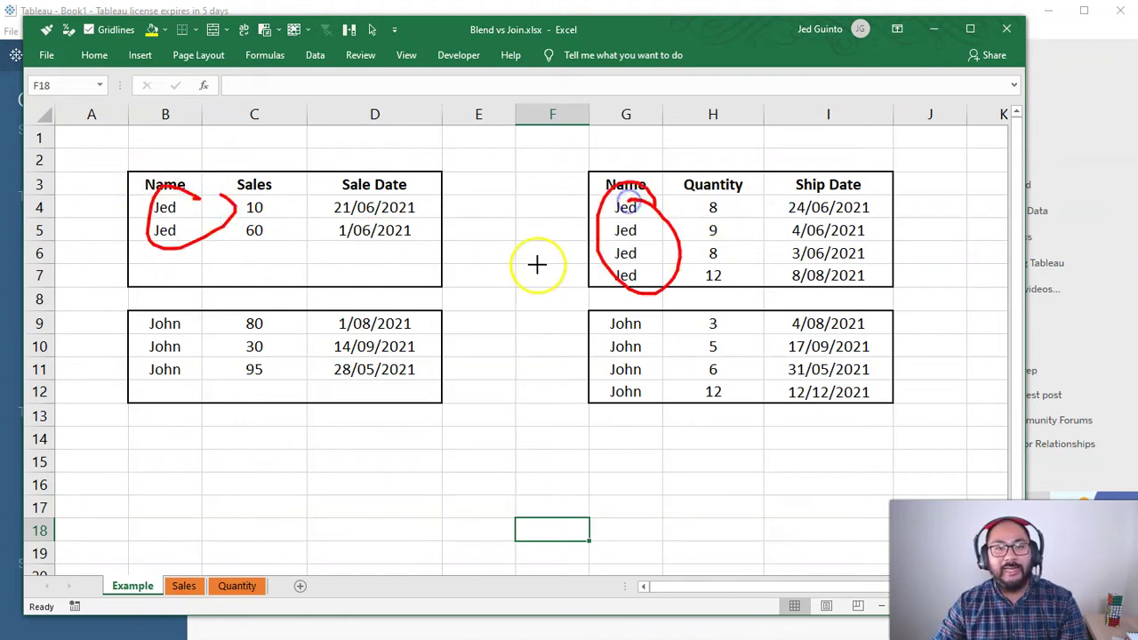
right_click(570, 283)
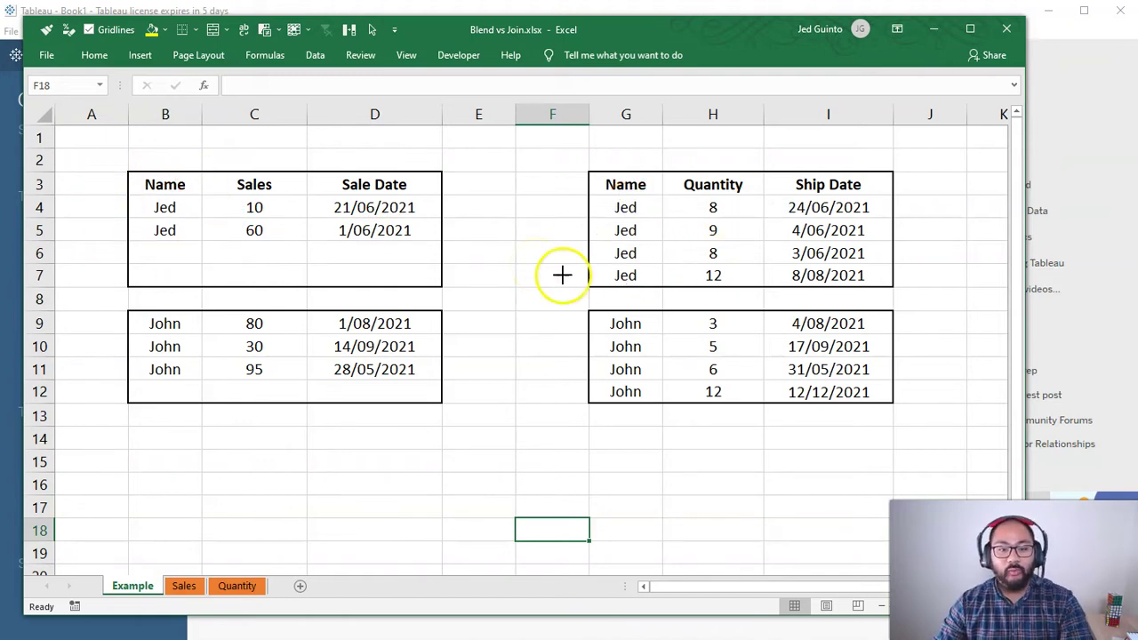
key("Escape")
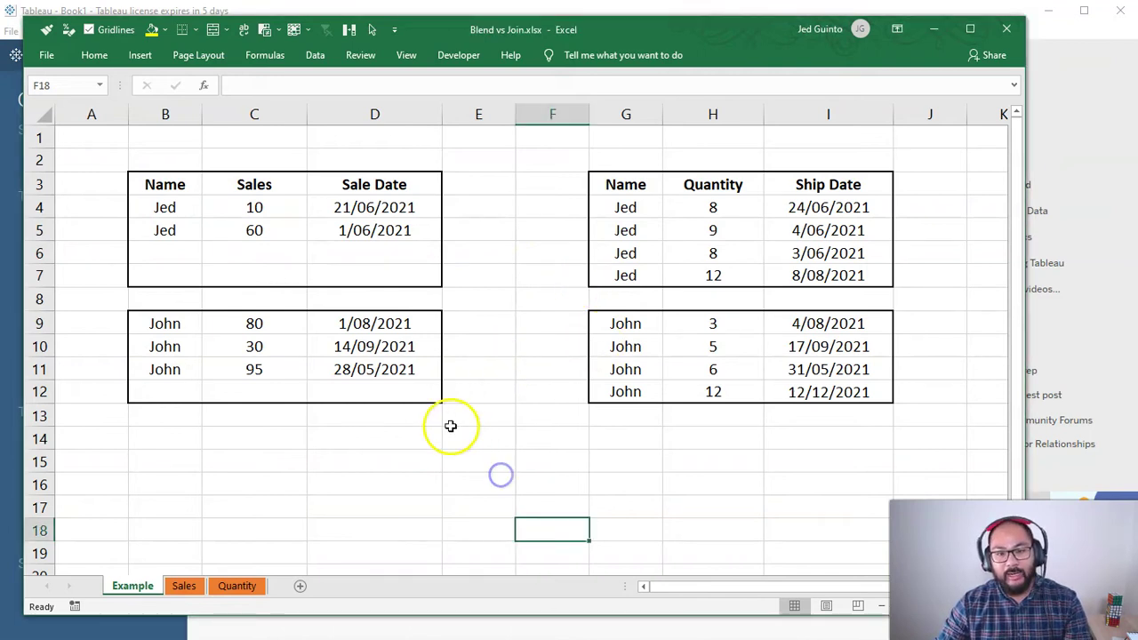
- Make row 16 a thin black divider row below the tables
scroll(450, 424, "down", 3, "ctrl")
left_click_drag(120, 175, 282, 170)
key("ctrl+c")
left_click(133, 462)
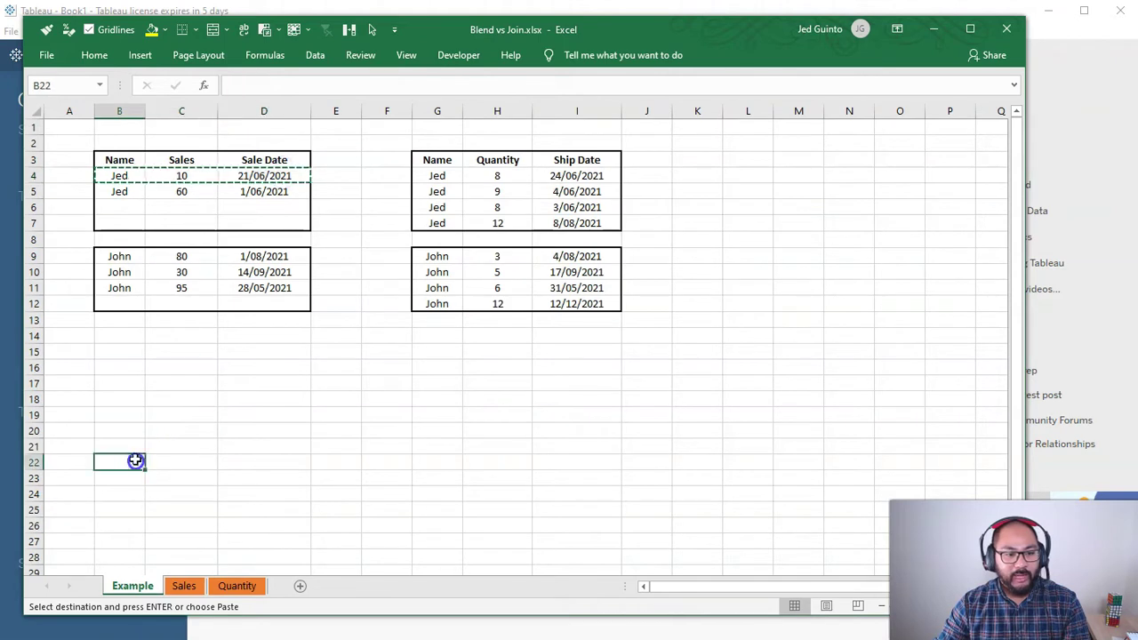
left_click(34, 369)
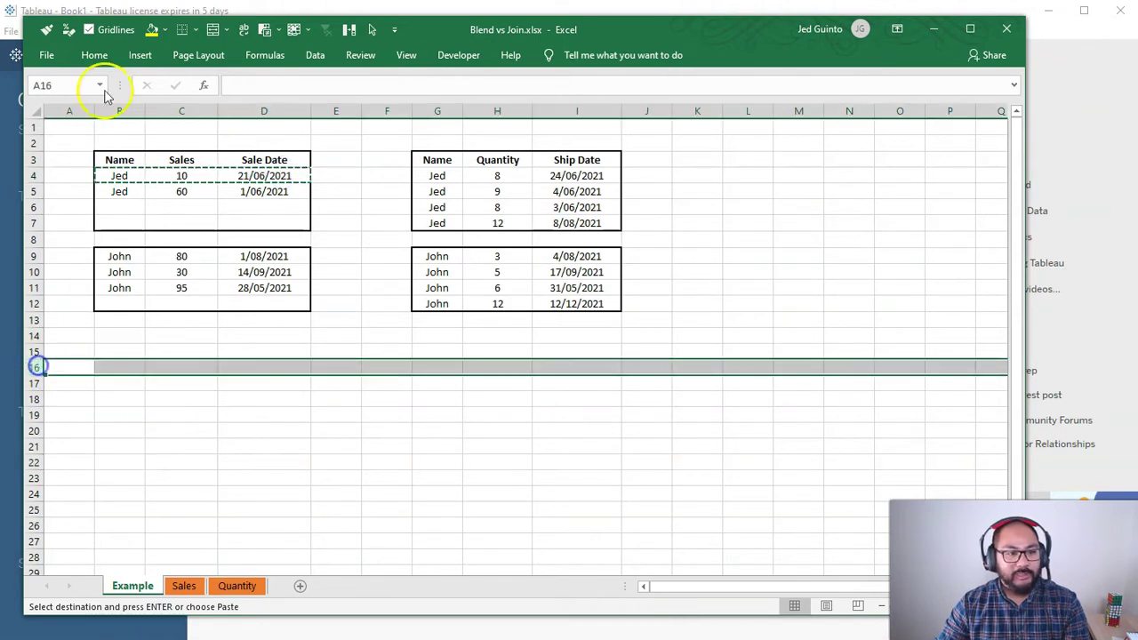
left_click(165, 29)
left_click(165, 64)
left_click(389, 381)
left_click_drag(36, 375, 36, 370)
- Fill rows 18–21 with Jed's first sales row (10) beside his four quantity rows
left_click_drag(131, 173, 279, 174)
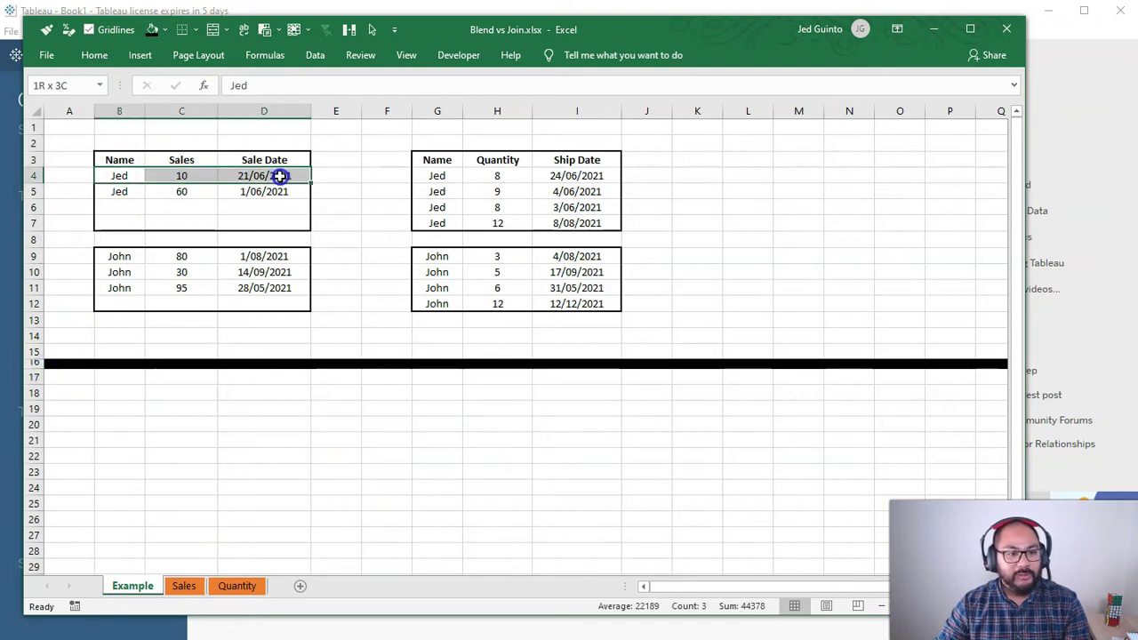
key("ctrl+c")
left_click(129, 399)
key("ctrl+v")
left_click(264, 447, "shift")
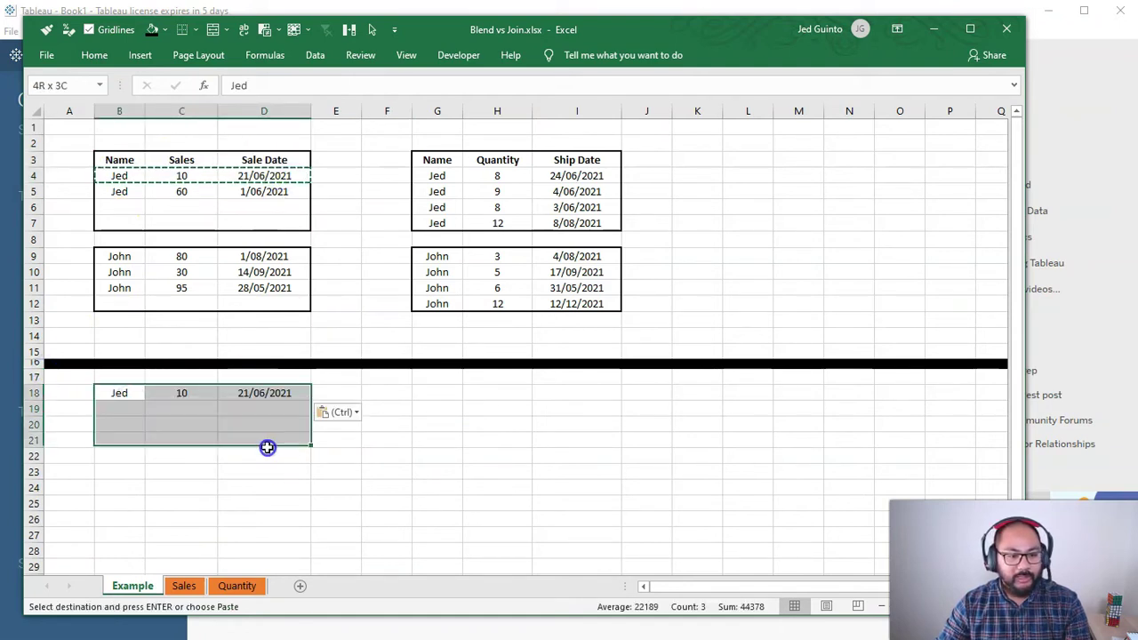
key("Return")
left_click_drag(437, 175, 602, 221)
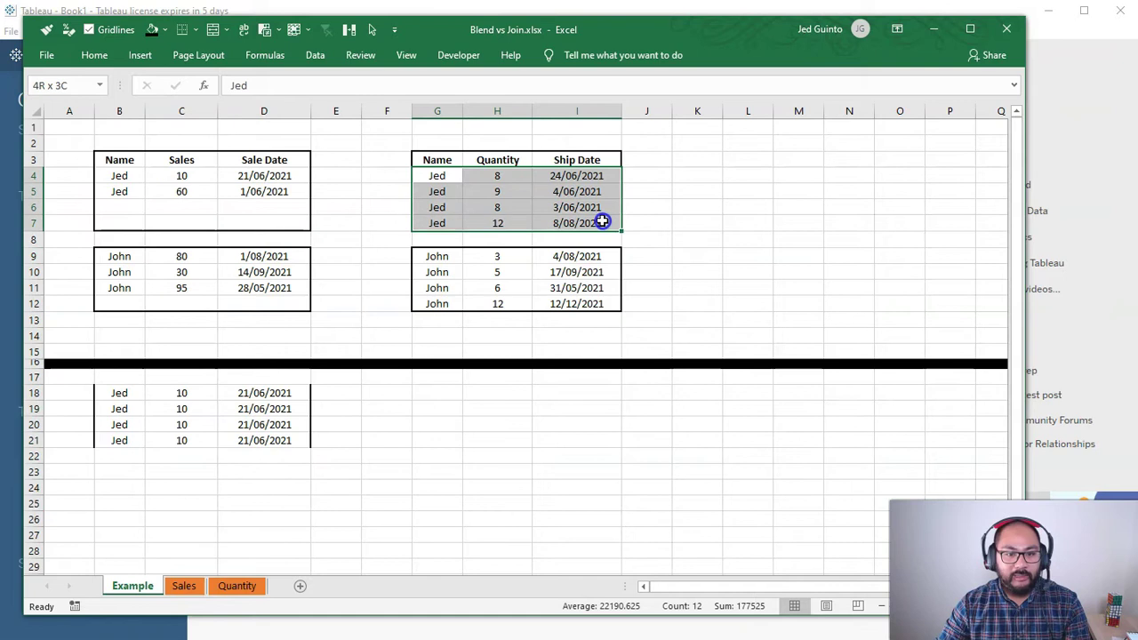
key("ctrl+c")
left_click(346, 394)
key("ctrl+v")
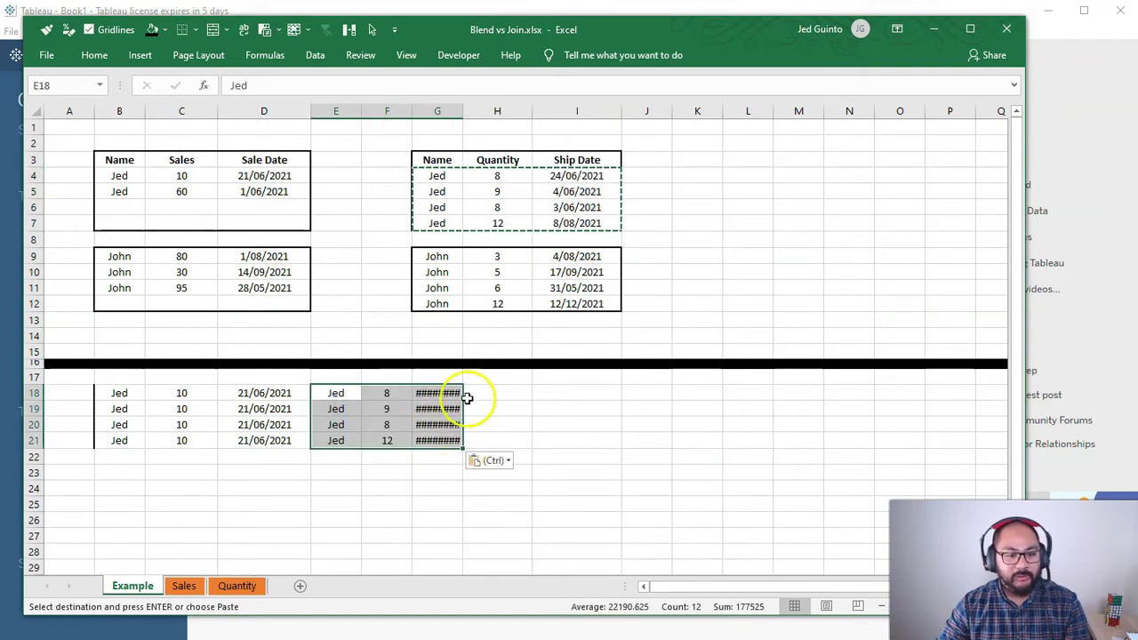
left_click(455, 106)
left_click_drag(463, 108, 478, 110)
- Fill rows 22–25 with Jed's second sales row (60) beside his four quantity rows
left_click_drag(119, 190, 244, 191)
key("ctrl+c")
left_click(143, 456)
key("ctrl+v")
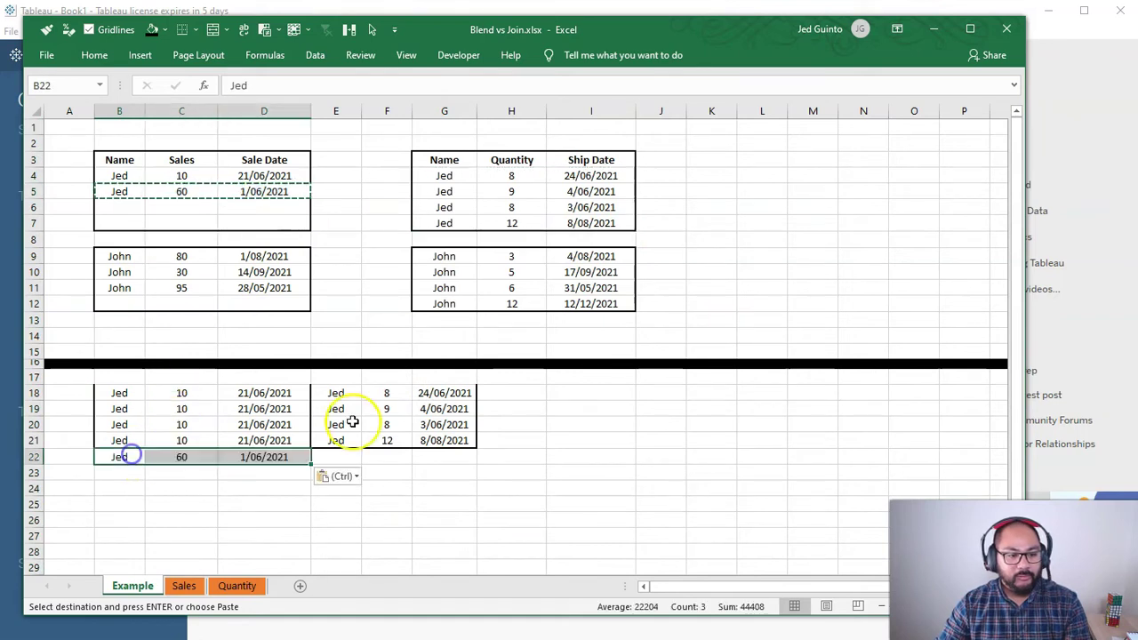
left_click_drag(436, 176, 595, 220)
key("ctrl+c")
left_click(338, 457)
key("ctrl+v")
left_click_drag(116, 459, 295, 507)
left_click(638, 482)
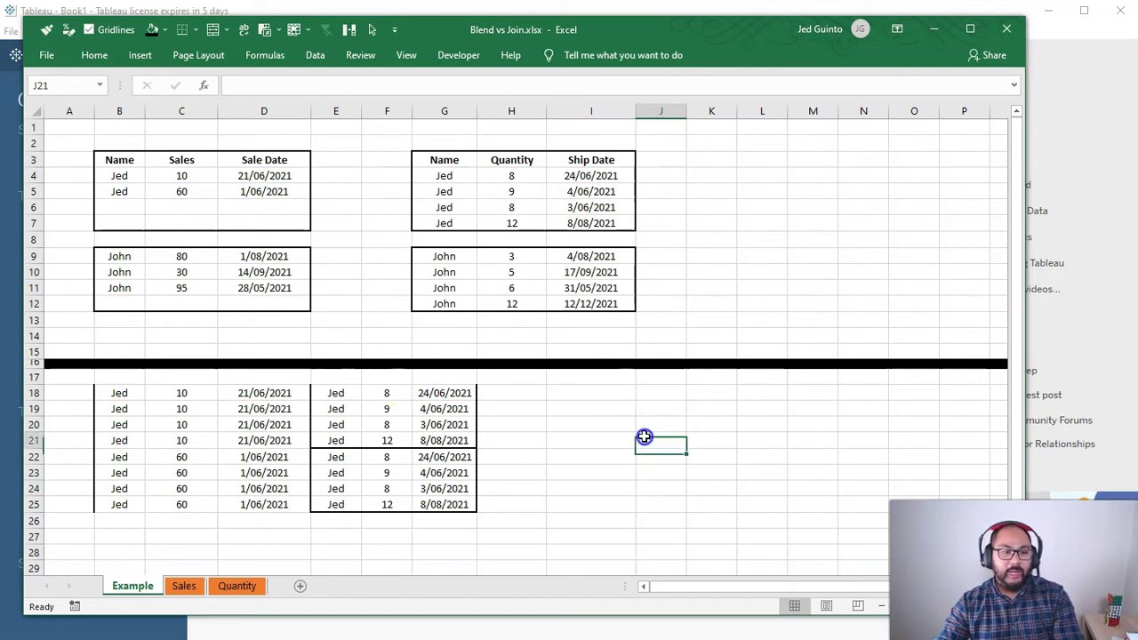
- Add headers Name, Sales, Sale Date, Name, Quantity, Ship Date above the joined rows
left_click_drag(119, 160, 261, 152)
key("ctrl+c")
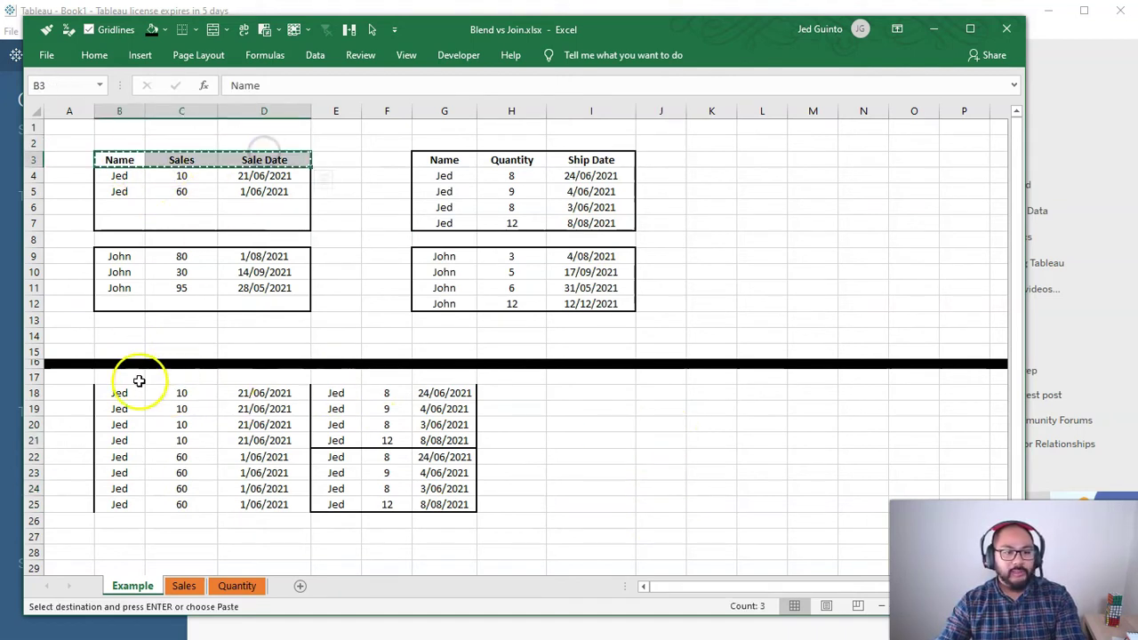
left_click(128, 377)
key("ctrl+v")
left_click_drag(444, 160, 602, 158)
key("ctrl+c")
left_click(346, 374)
key("ctrl+v")
- Insert a blank unfilled row above the joined headers, then select Jed's sales 10 and 60
left_click_drag(183, 393, 183, 383)
left_click(183, 376)
key("shift+space")
key("ctrl+shift+plus")
left_click(69, 30)
left_click(275, 211)
left_click_drag(180, 175, 181, 191)
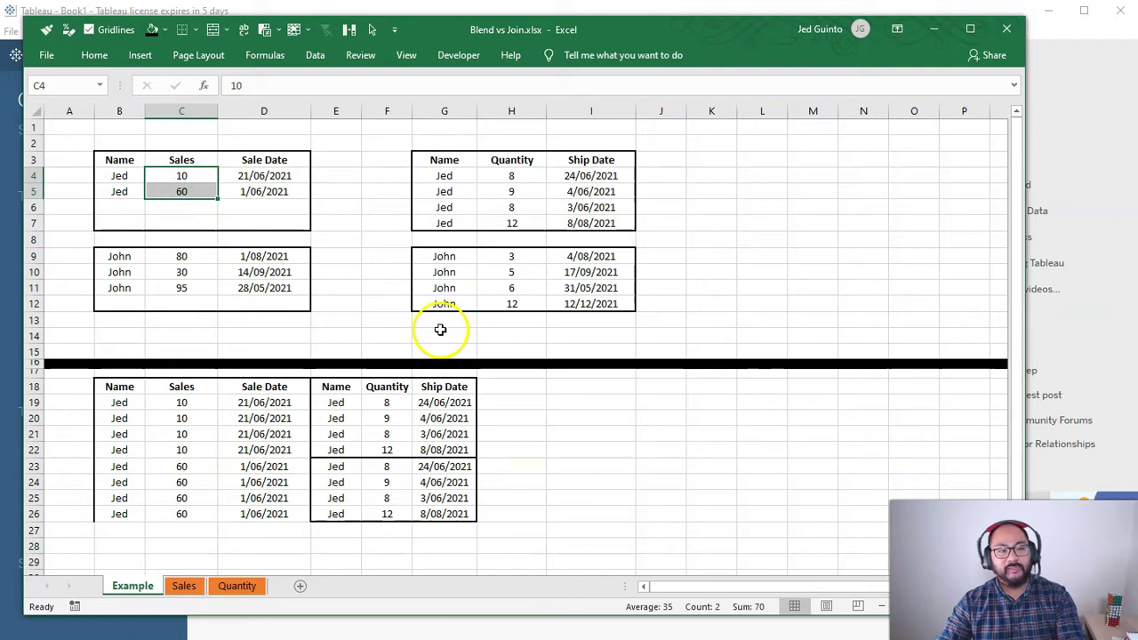
left_click_drag(183, 256, 183, 288)
left_click_drag(31, 256, 33, 288)
left_click_drag(182, 175, 188, 191)
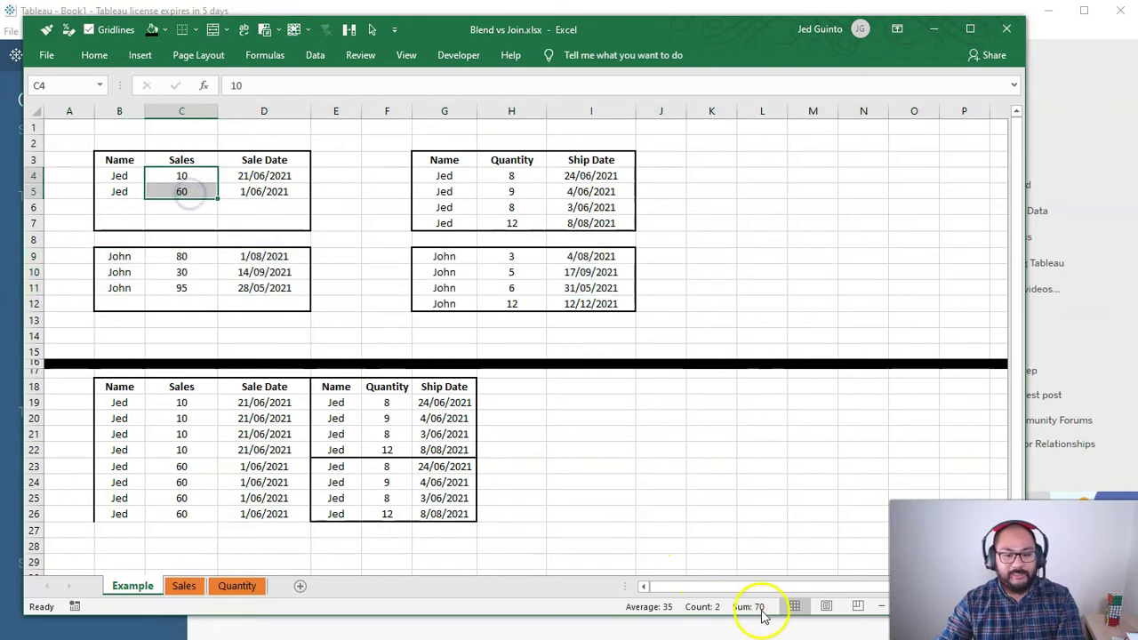
left_click(188, 400)
left_click_drag(189, 404, 188, 513)
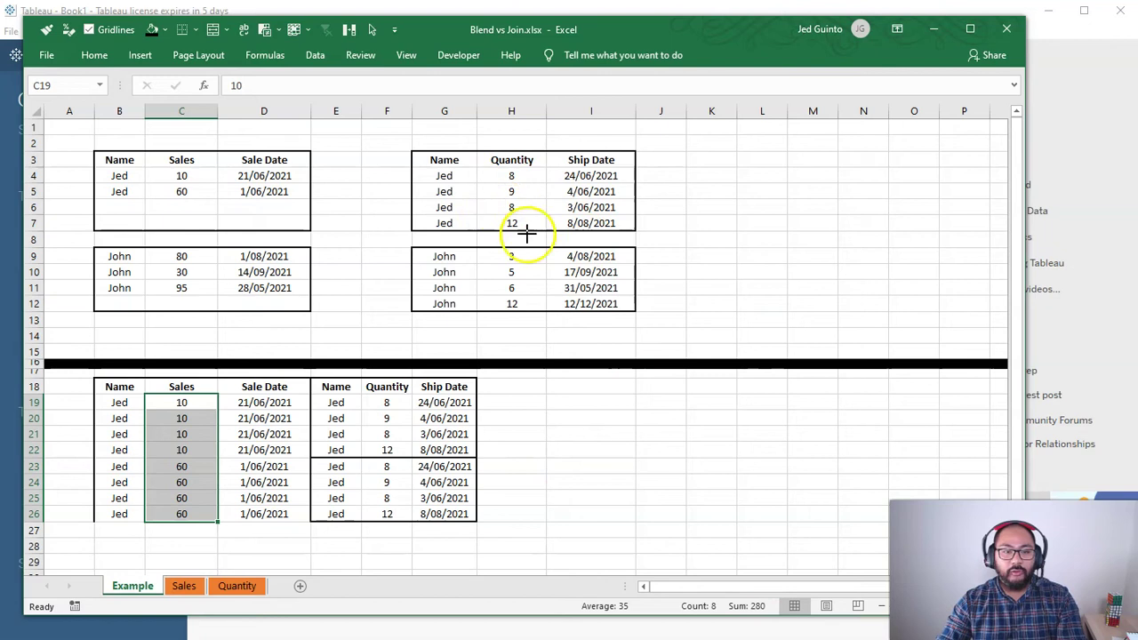
left_click(517, 175)
left_click_drag(518, 175, 520, 221)
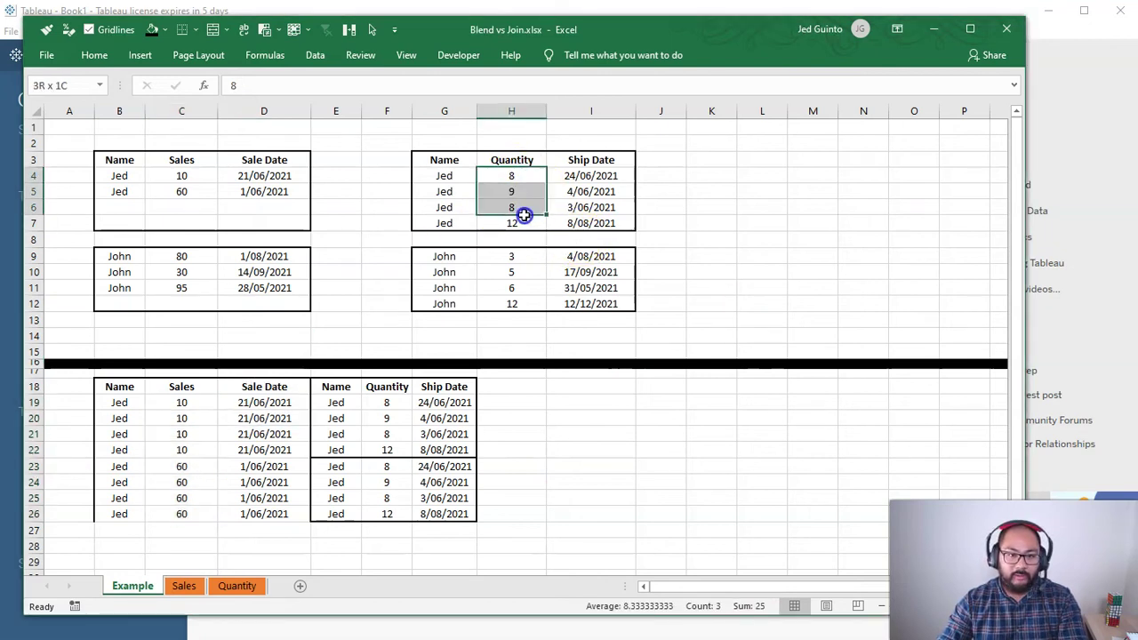
left_click_drag(391, 403, 401, 510)
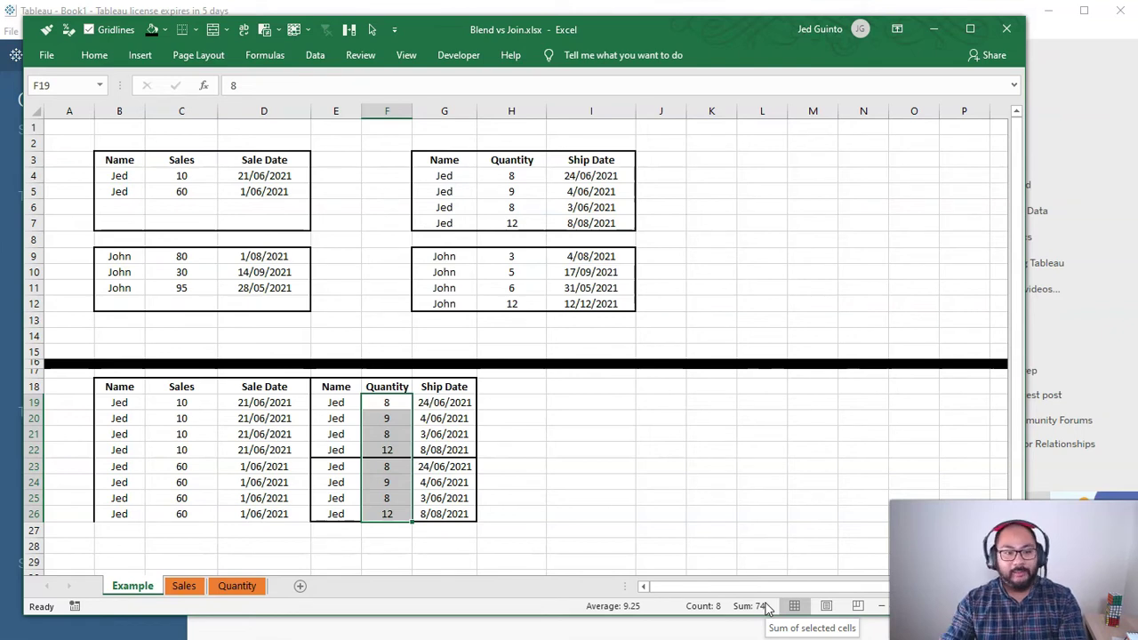
left_click_drag(111, 258, 631, 294)
left_click_drag(120, 352, 129, 518)
- Clear the joined example table in rows 15–26 and switch over to Tableau
key("Delete")
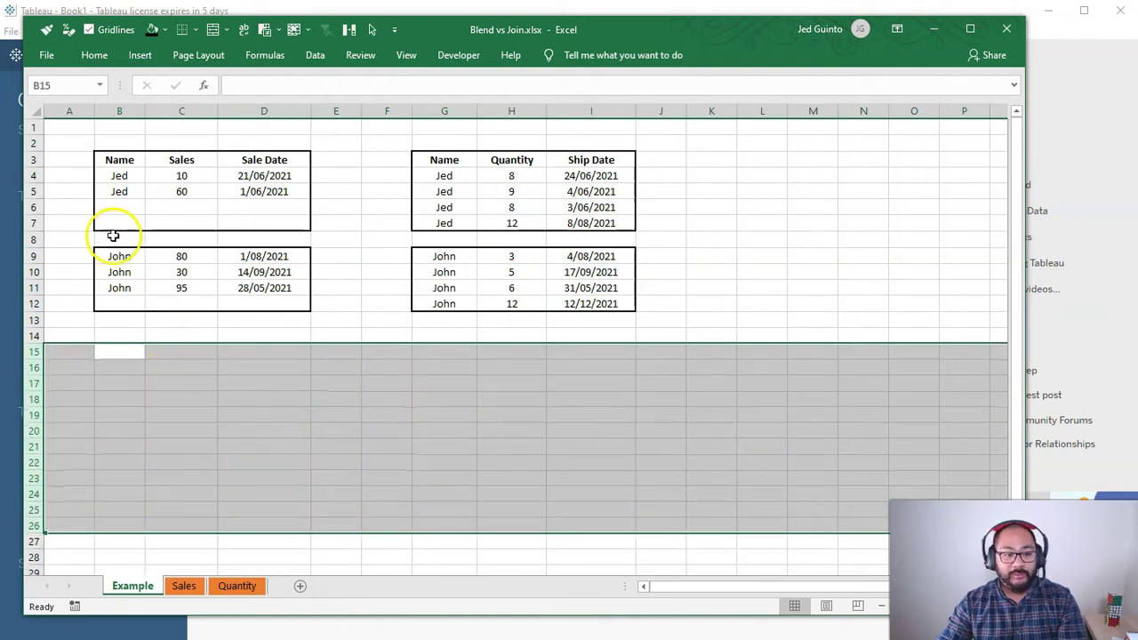
left_click_drag(113, 256, 119, 288)
left_click_drag(445, 256, 454, 312, "ctrl")
left_click(392, 381)
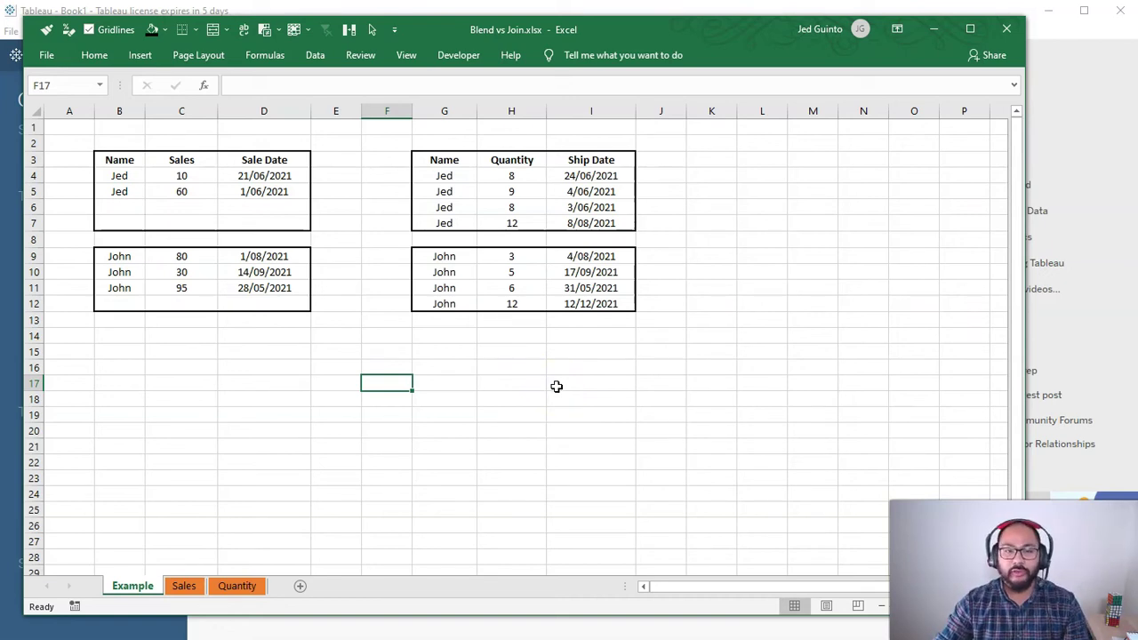
left_click(590, 273)
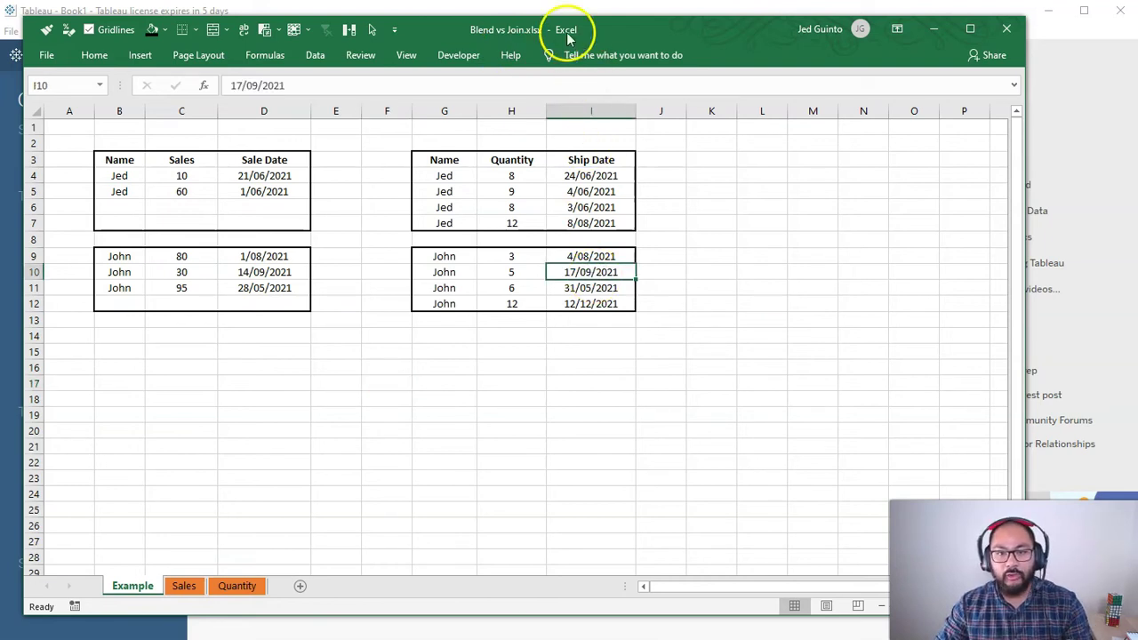
key("alt+Tab")
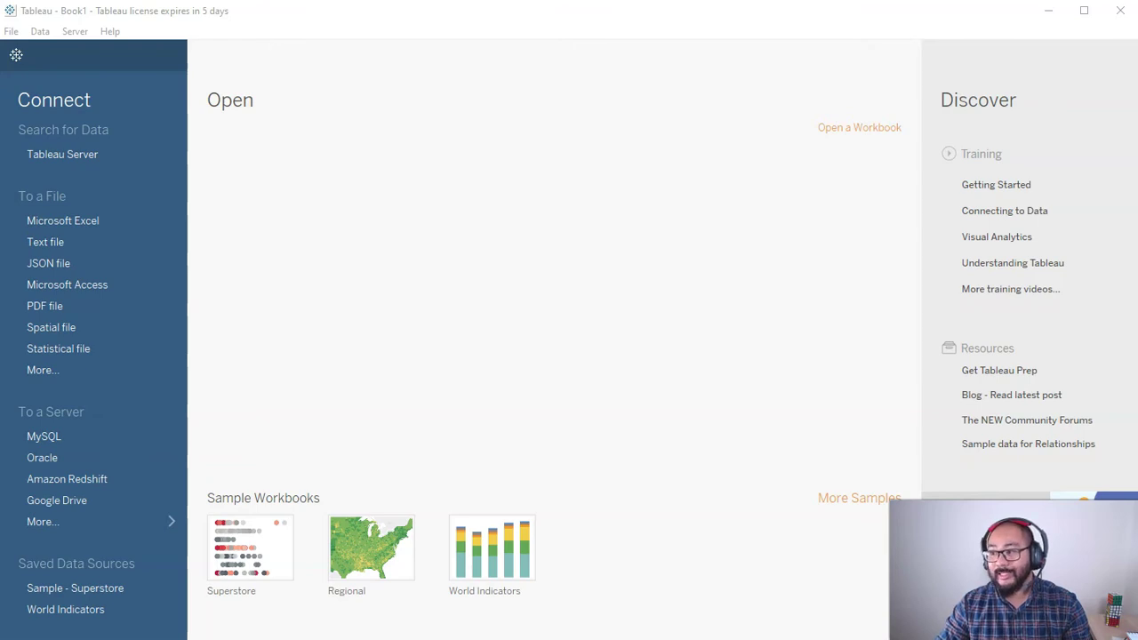
- Load Blend vs Join.xlsx from the Downloads folder into Tableau as a data source
key("alt+Tab")
left_click(724, 267)
left_click_drag(452, 280, 275, 280)
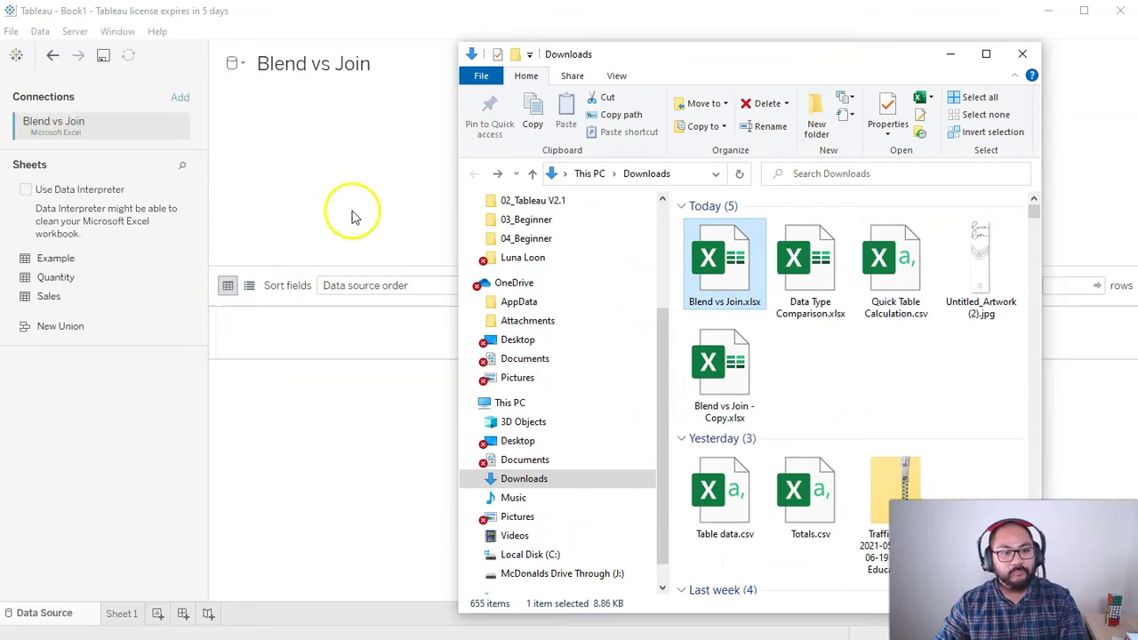
left_click(529, 16)
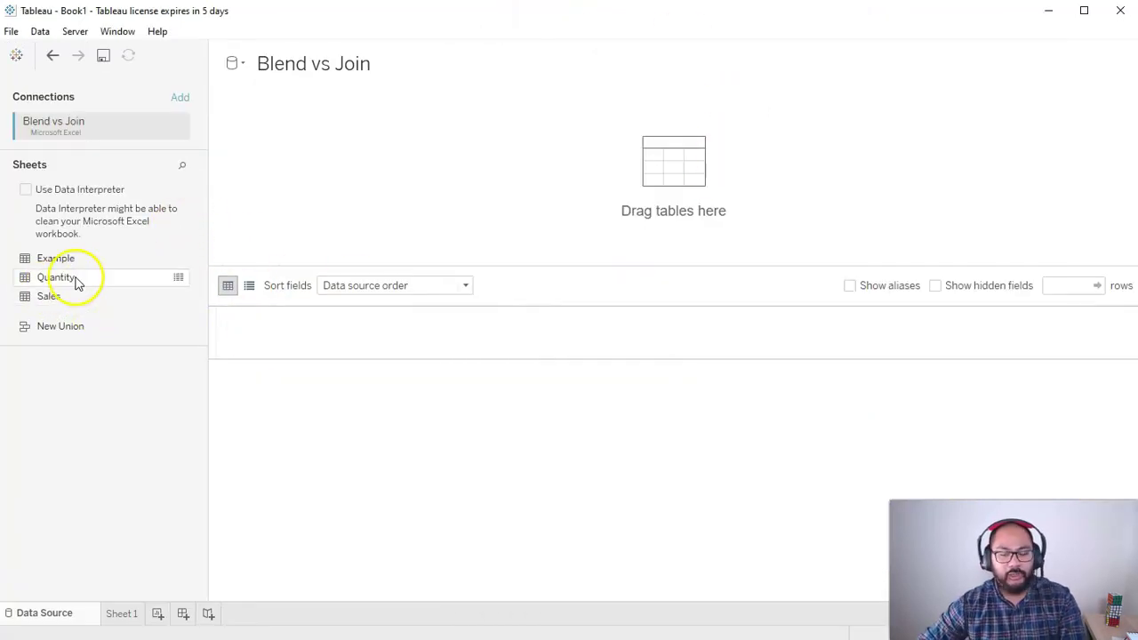
- Inner-join the Sales and Quantity sheets on Name
left_click_drag(80, 293, 302, 198)
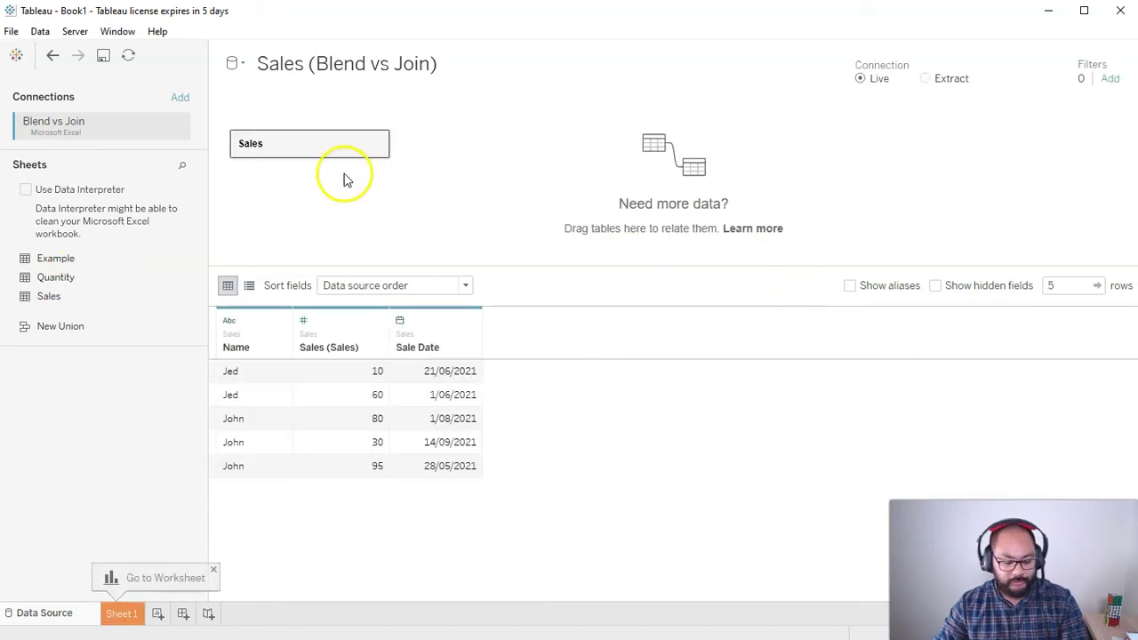
left_click(379, 144)
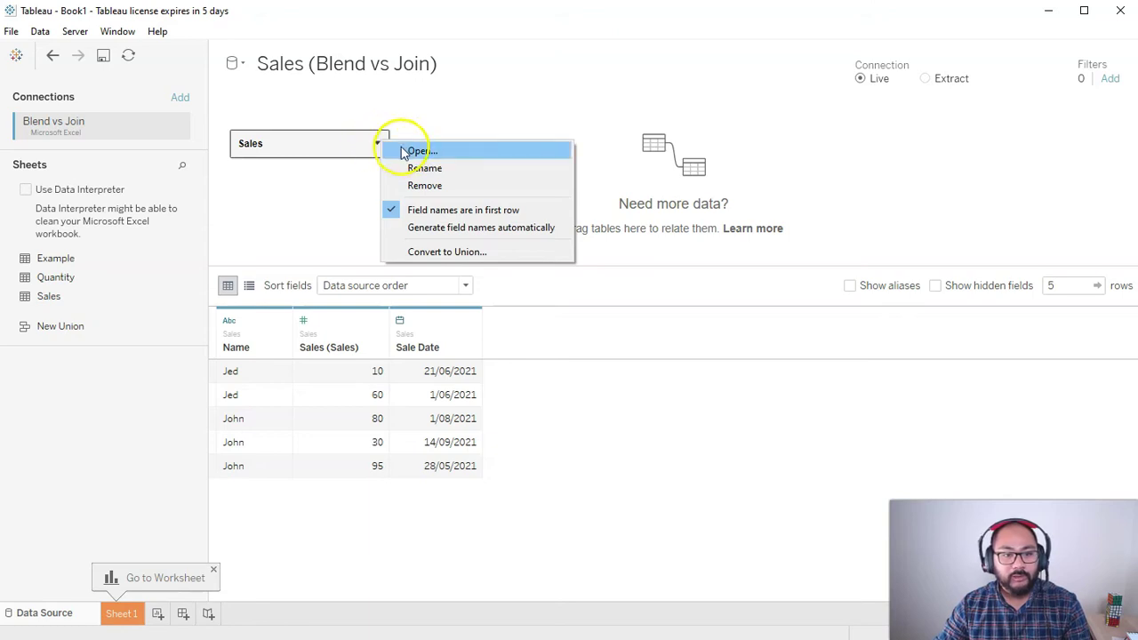
left_click(409, 152)
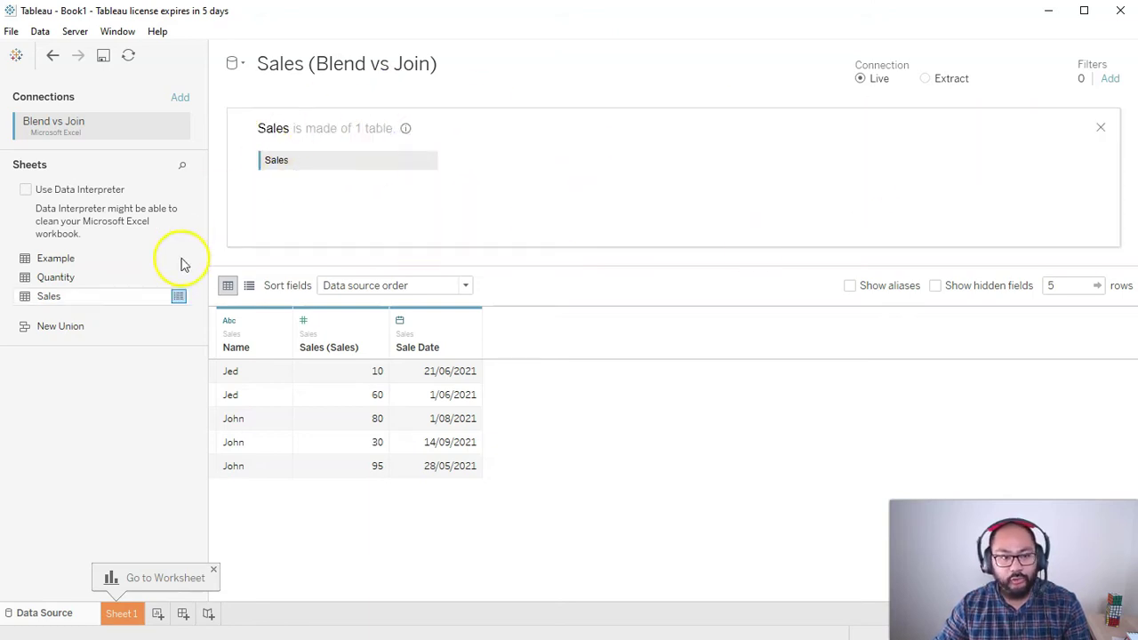
left_click_drag(58, 276, 538, 163)
left_click(482, 160)
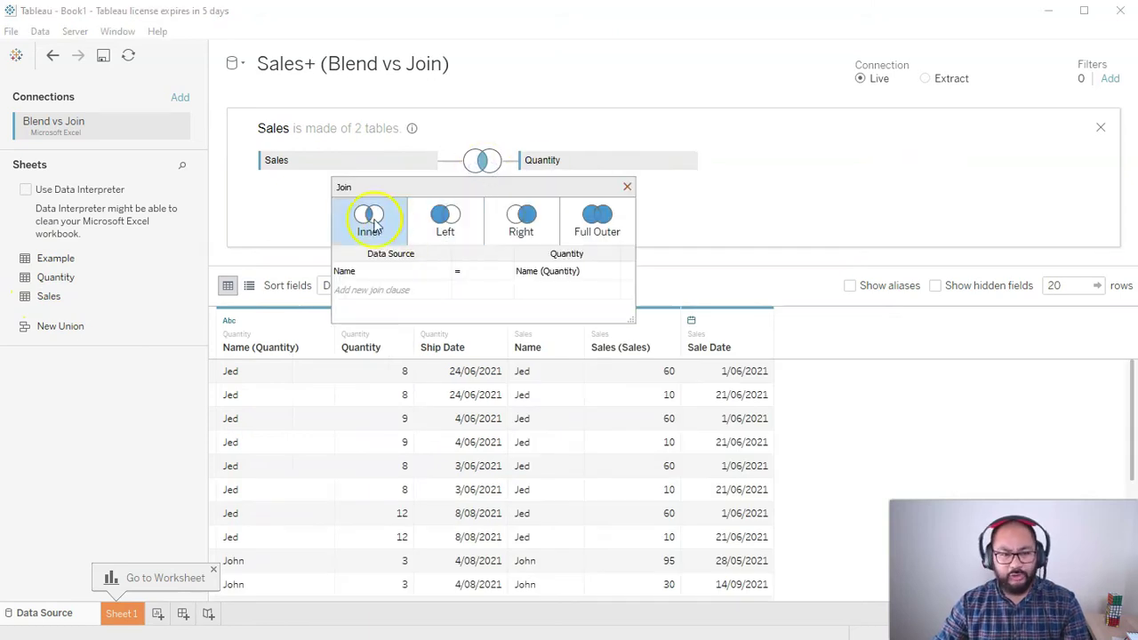
left_click(625, 188)
- Resize the join area to inspect the repeated joined preview rows
left_click_drag(685, 266, 694, 136)
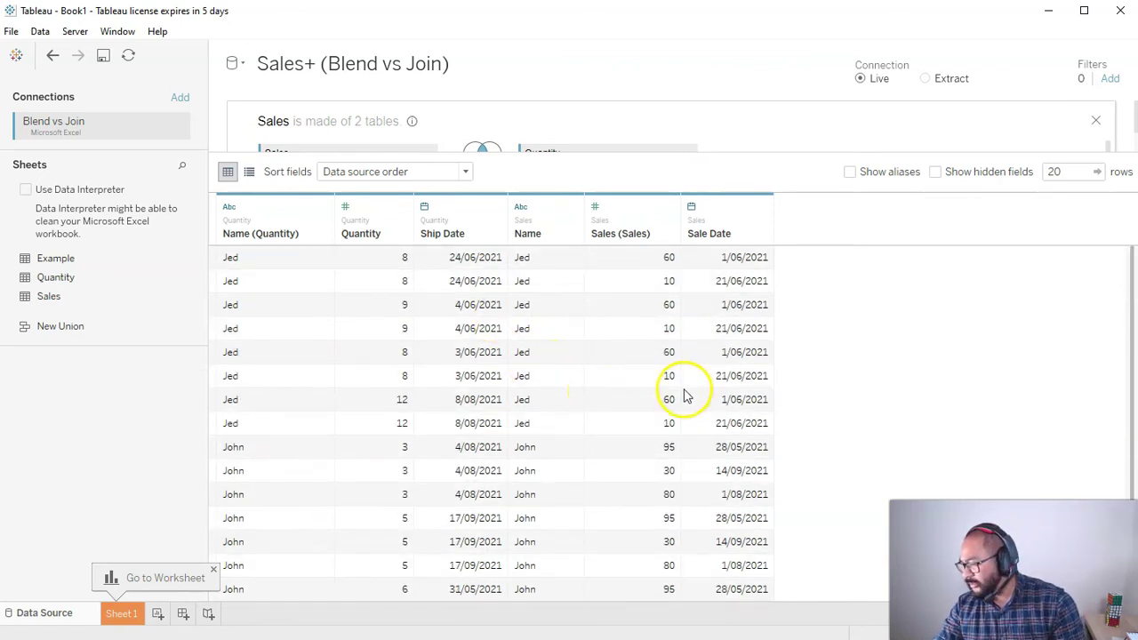
scroll(495, 377, "down", 2)
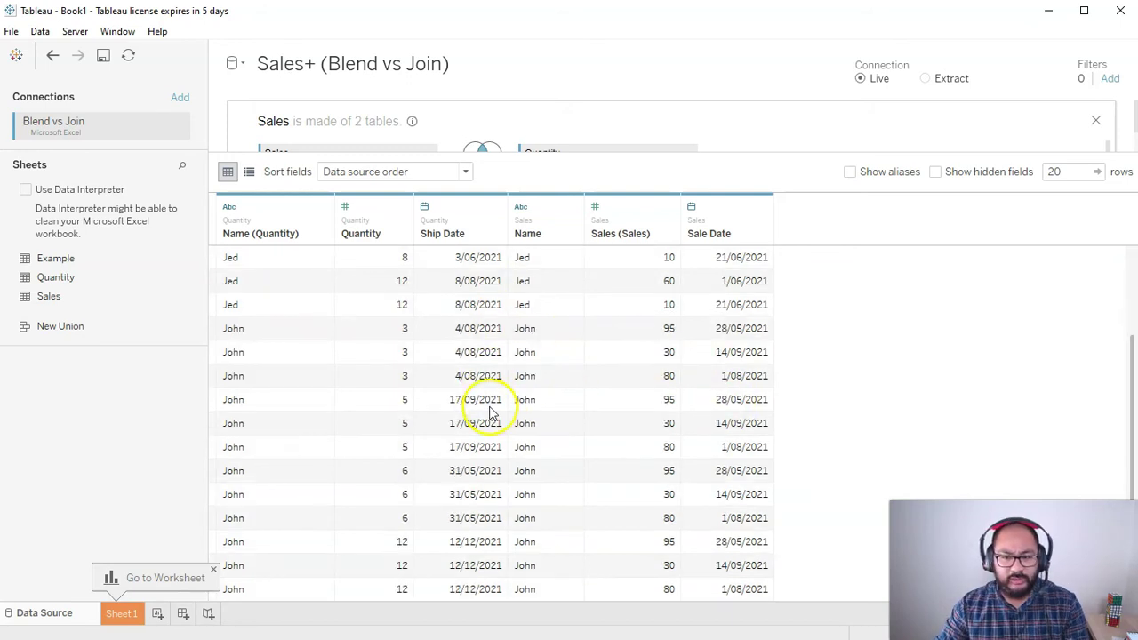
scroll(627, 365, "up", 2)
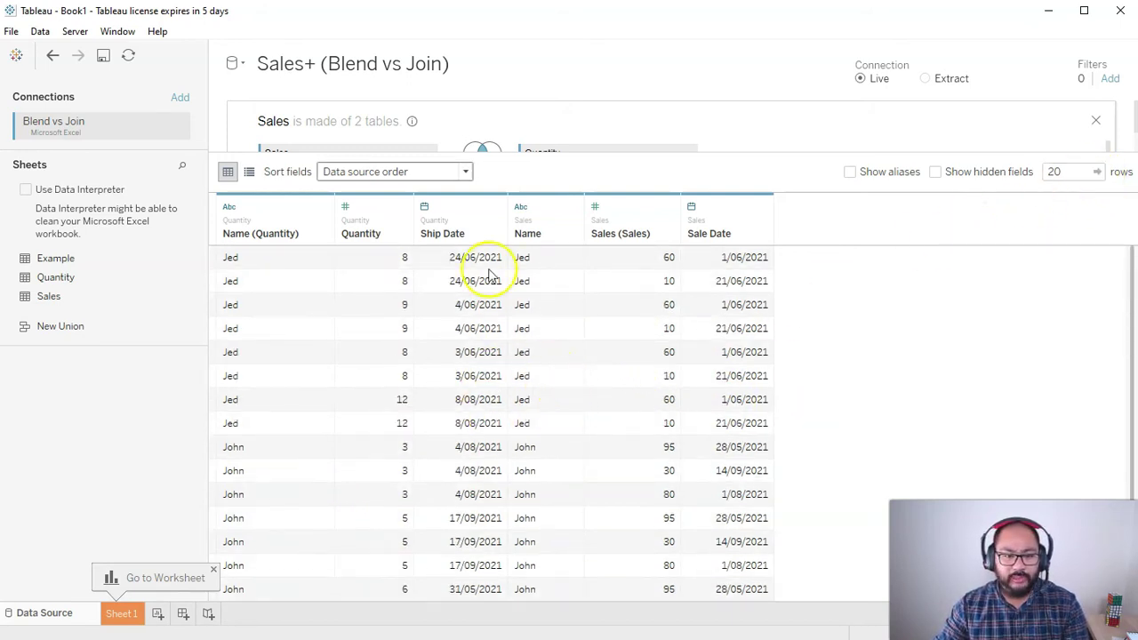
left_click_drag(562, 145, 573, 225)
- Rename the data source to Join and go to Sheet 1
left_click(359, 61)
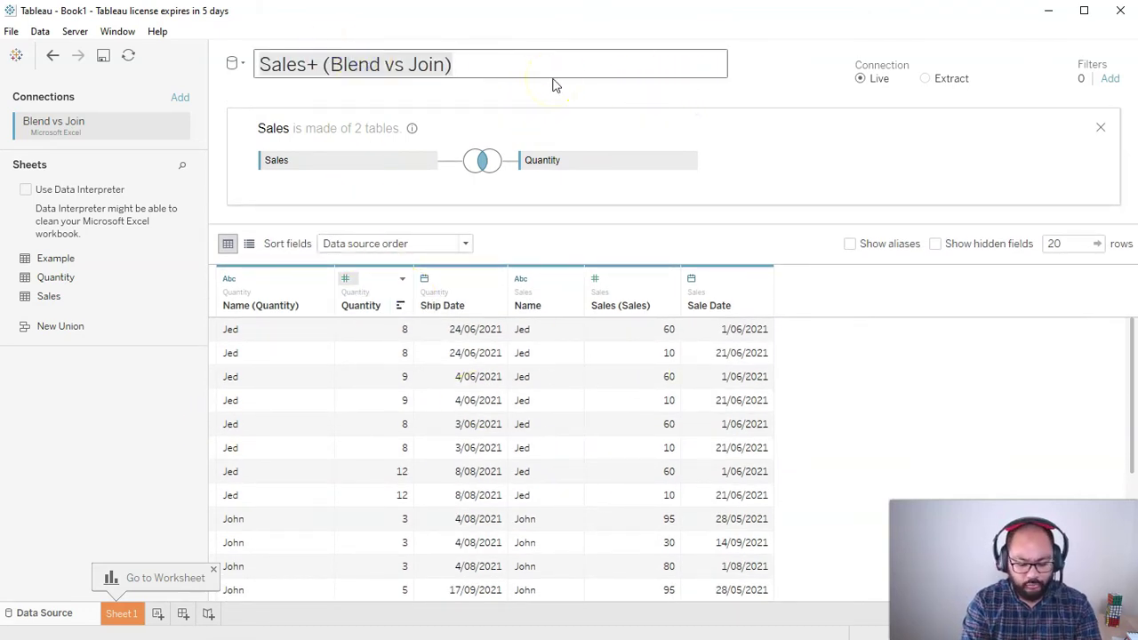
type("Join")
left_click(901, 395)
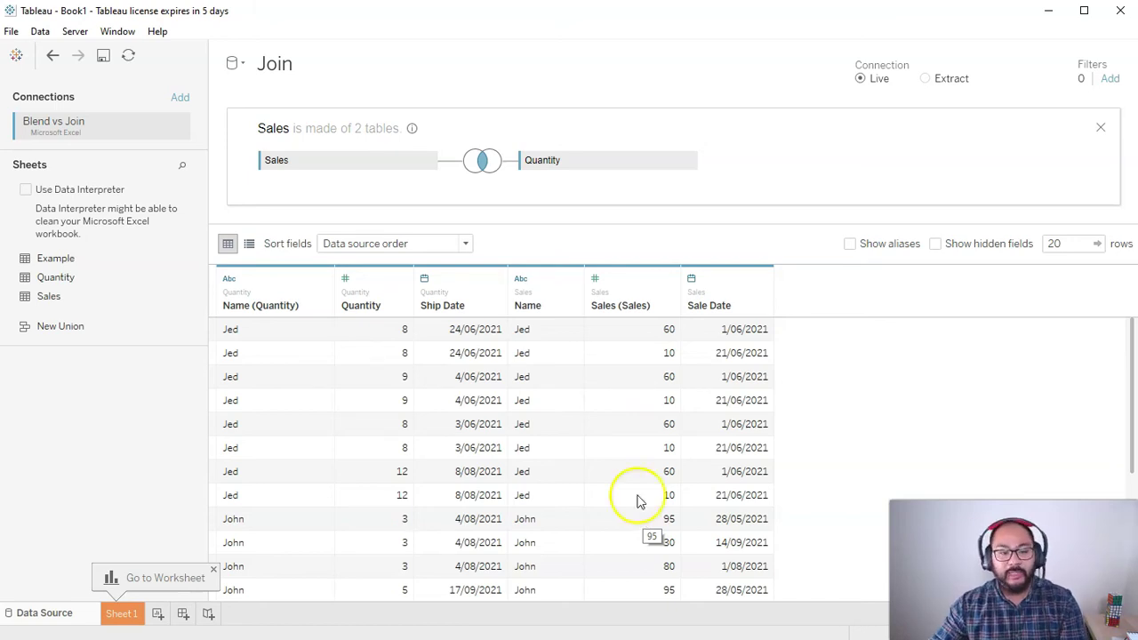
left_click(118, 615)
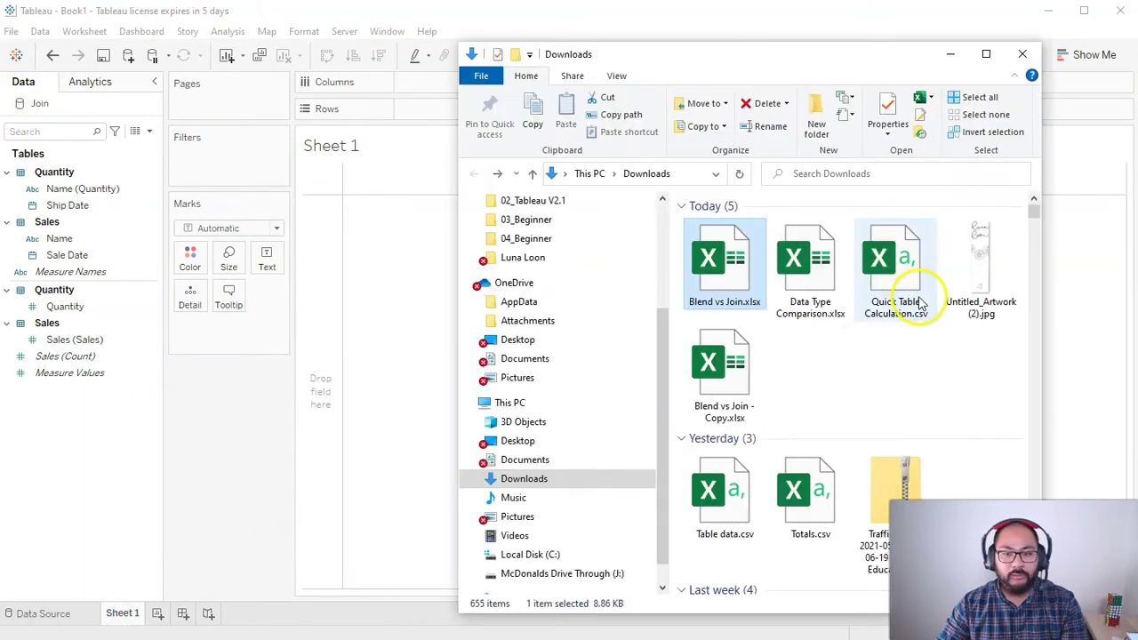
- Add Blend vs Join.xlsx again as a second source relating Sales and Quantity on Name
left_click(729, 285)
left_click_drag(729, 285, 329, 310)
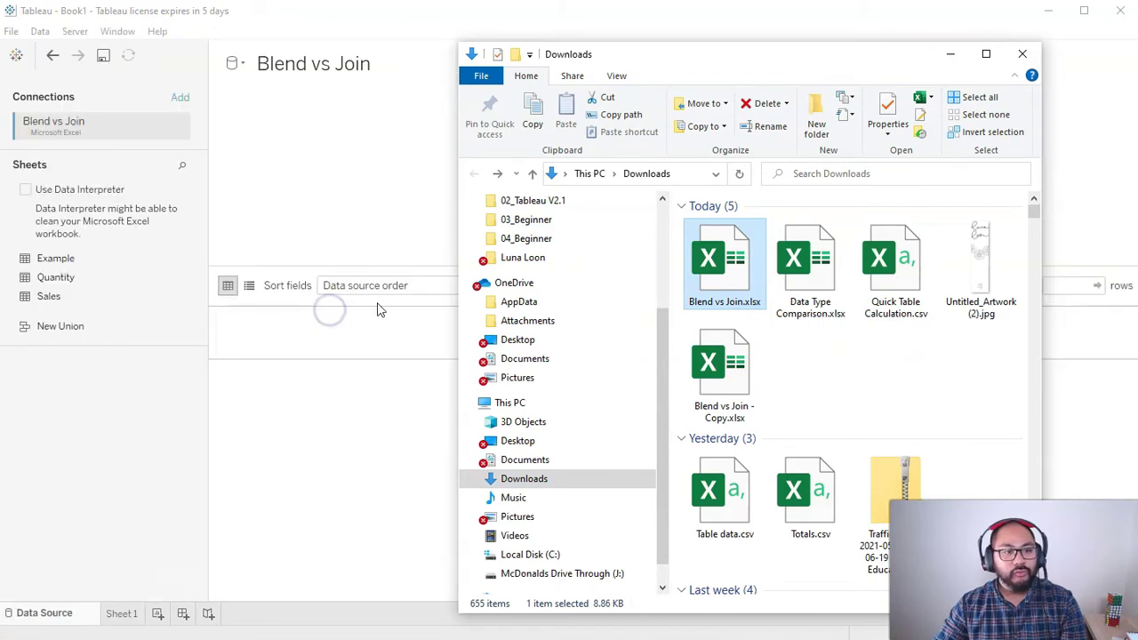
left_click(104, 423)
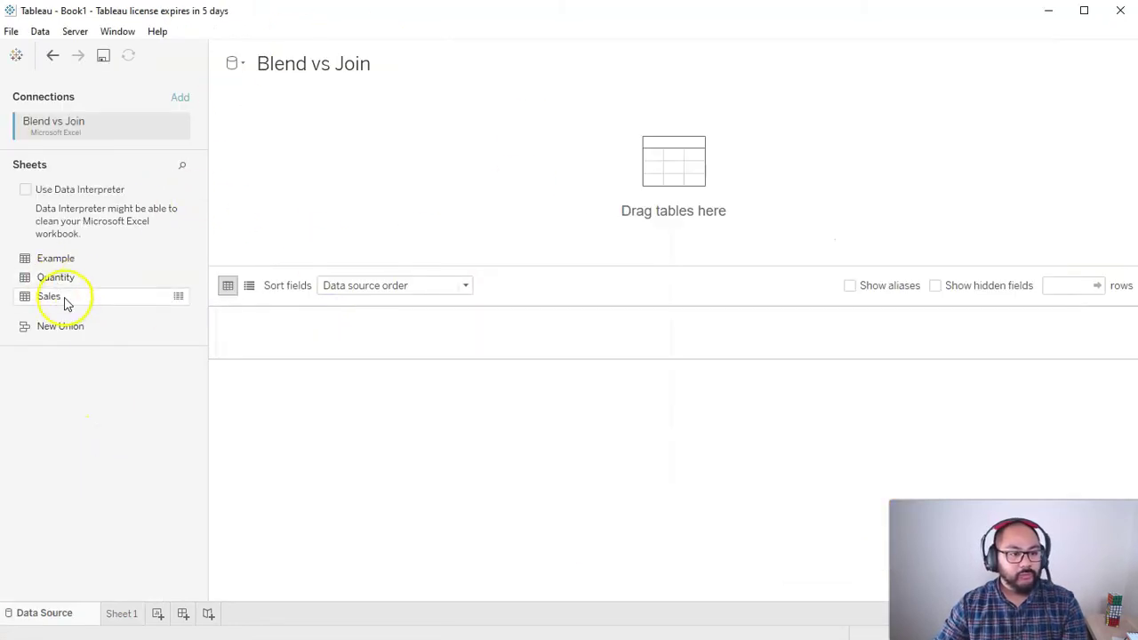
left_click_drag(62, 300, 322, 175)
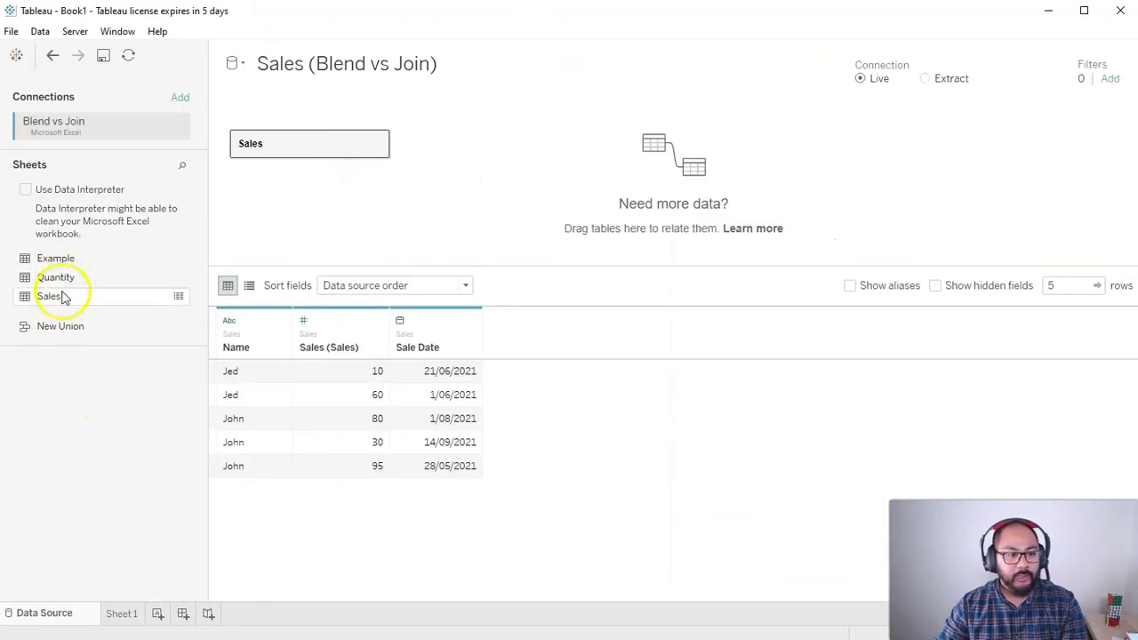
left_click_drag(41, 294, 560, 170)
left_click(447, 145)
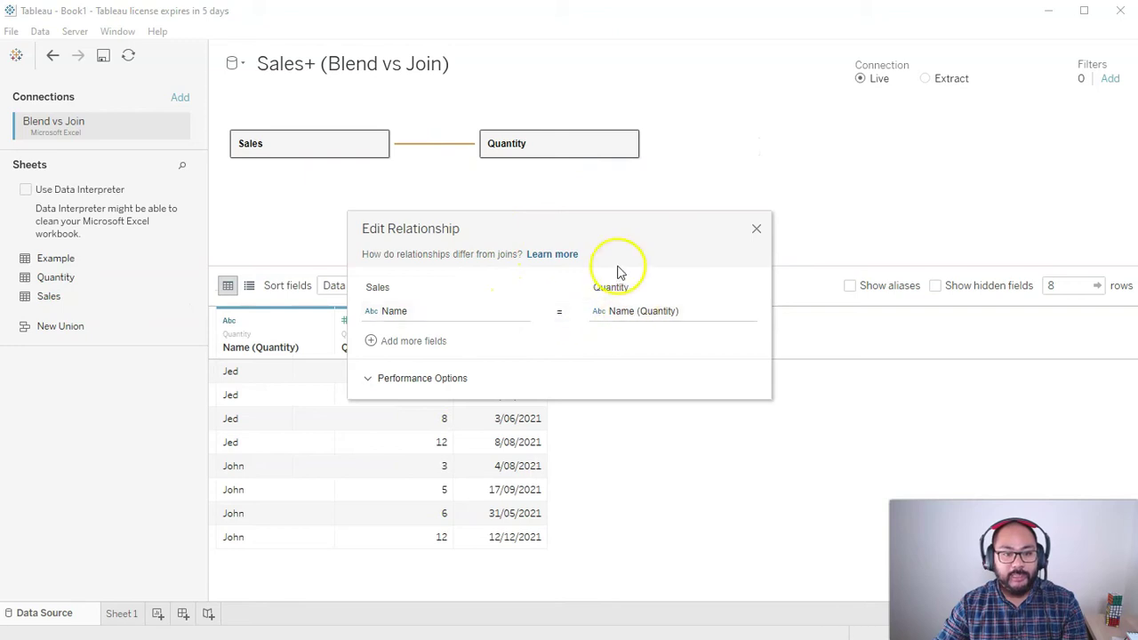
left_click(756, 230)
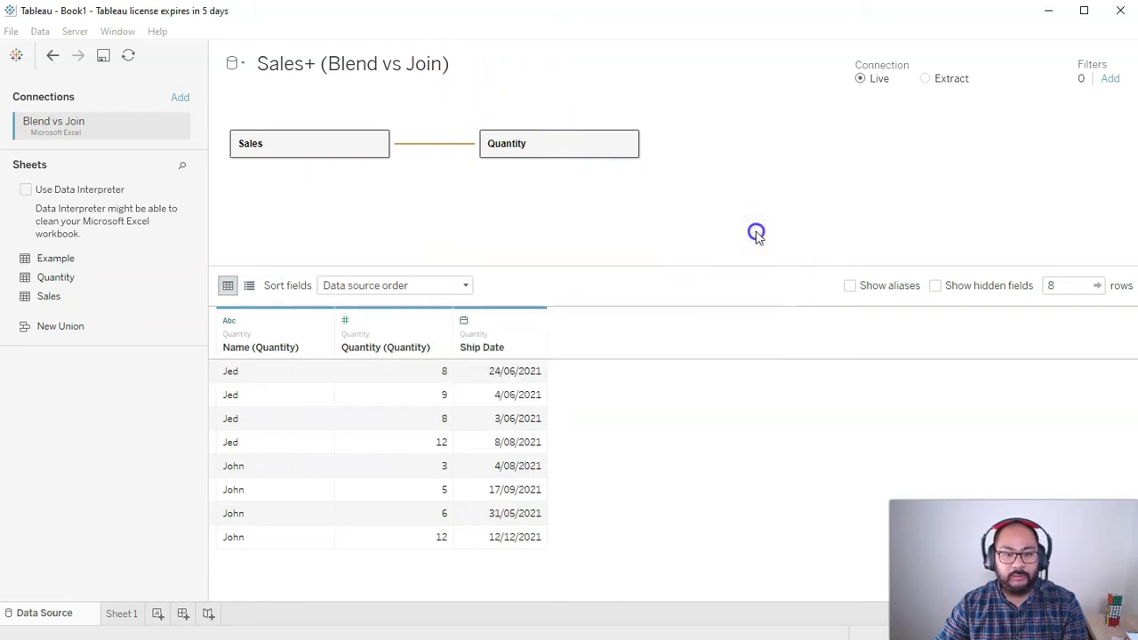
- Rename the new data source to Blend and return to Sheet 1
left_click(451, 66)
type("bLEND")
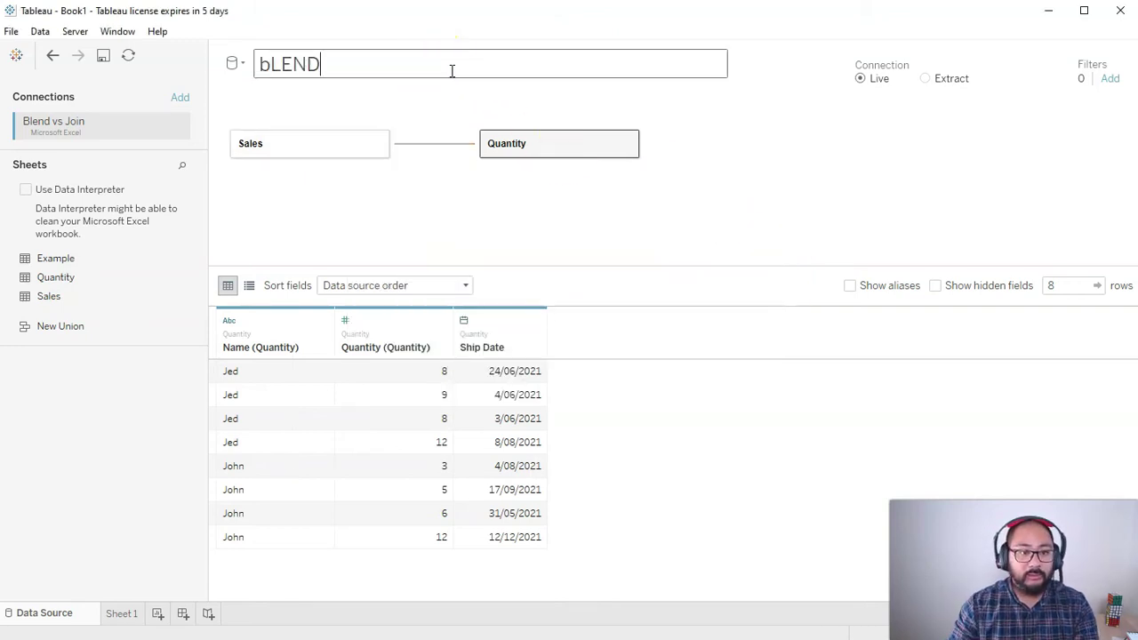
key("ctrl+a")
type("Blend")
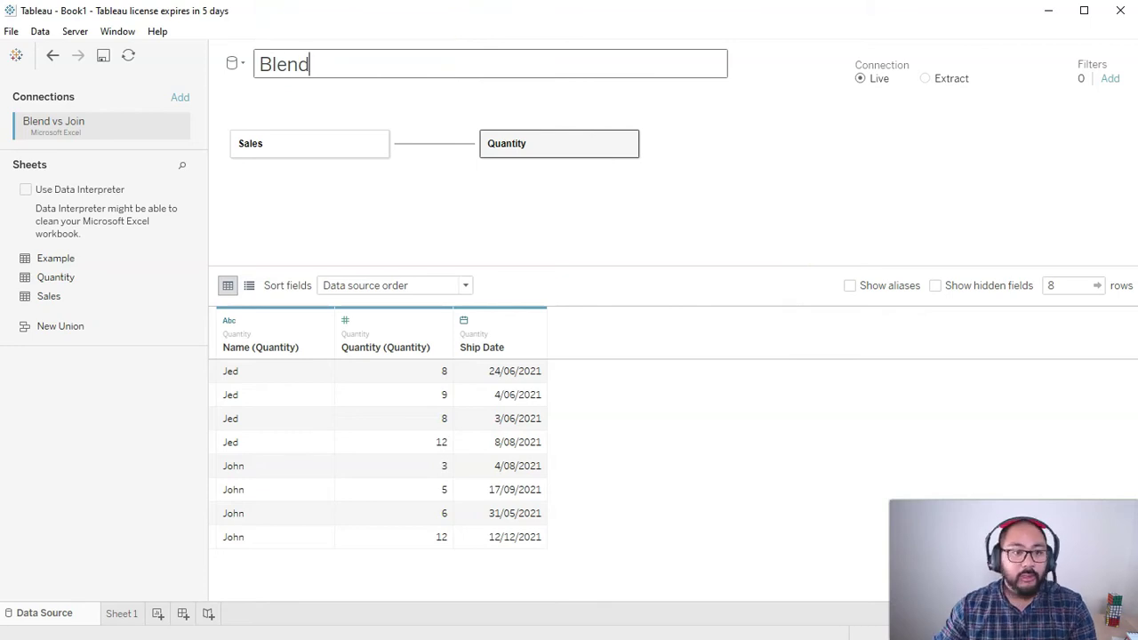
left_click(685, 211)
left_click(135, 616)
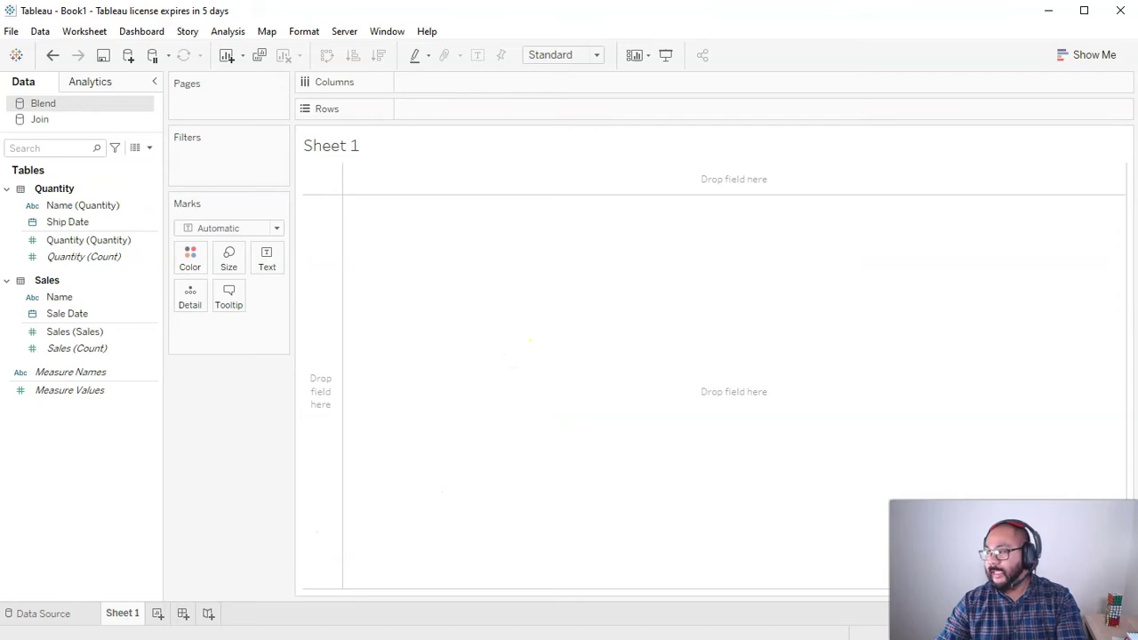
- In Excel, select Jed's sales C4:C5 and John's sales C9:C11 to check their totals
key("alt+Tab")
left_click(533, 215)
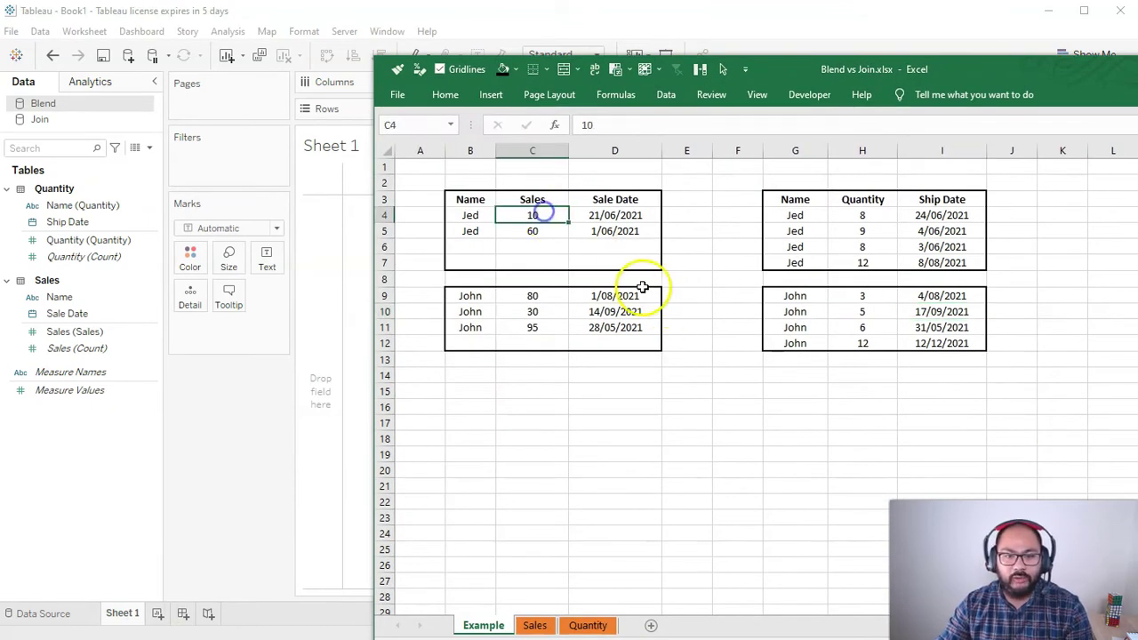
left_click_drag(995, 76, 643, 31)
left_click_drag(186, 172, 183, 187)
left_click(194, 253)
left_click_drag(194, 253, 195, 285)
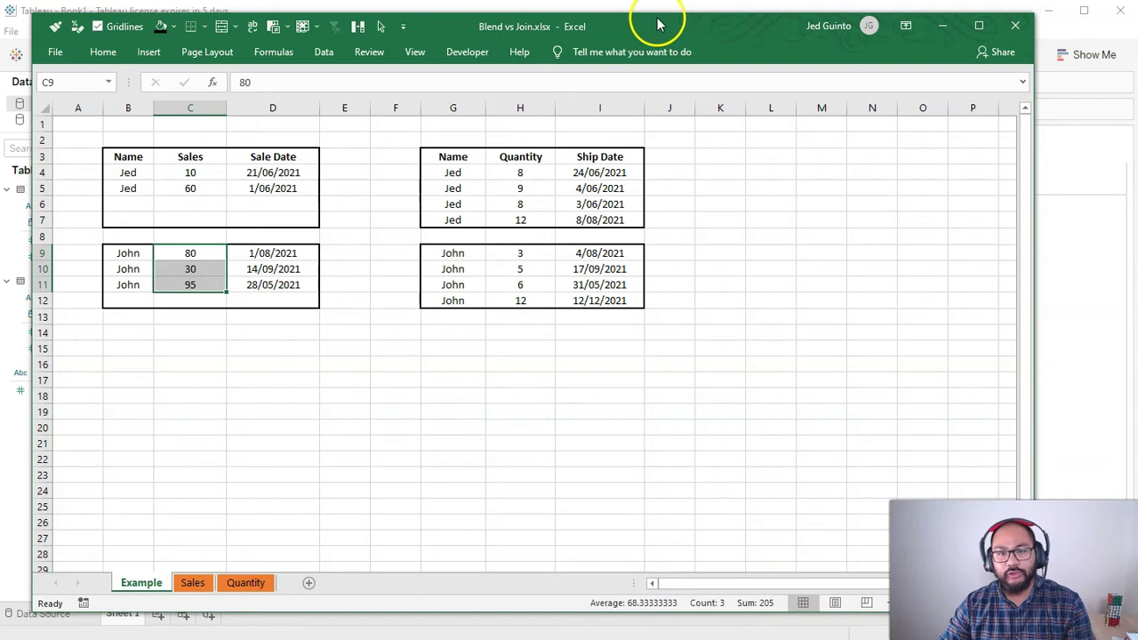
- Show the Join source's summed Sales (Sales), 1,100, on Sheet 1
key("alt+Tab")
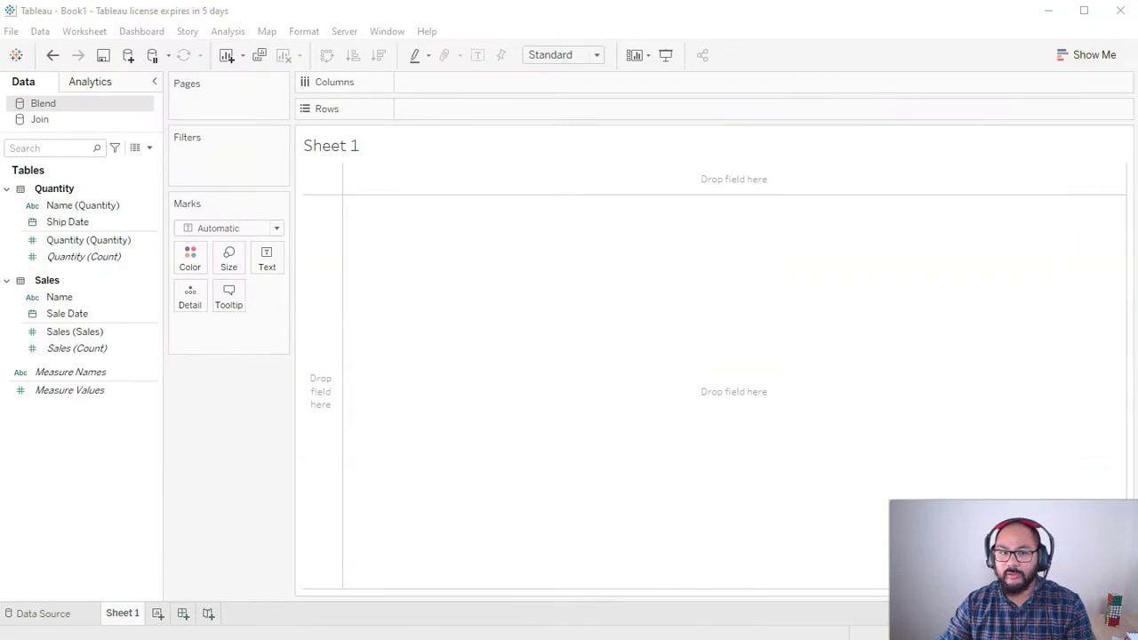
left_click(80, 118)
left_click(74, 391)
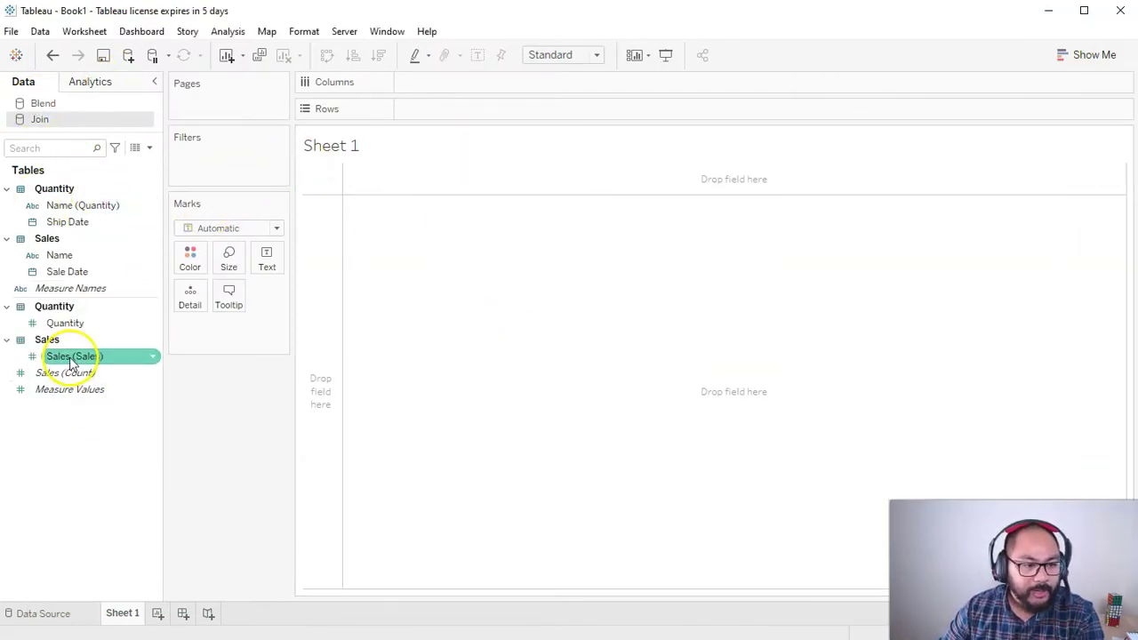
left_click_drag(83, 355, 386, 251)
mouse_move(327, 180)
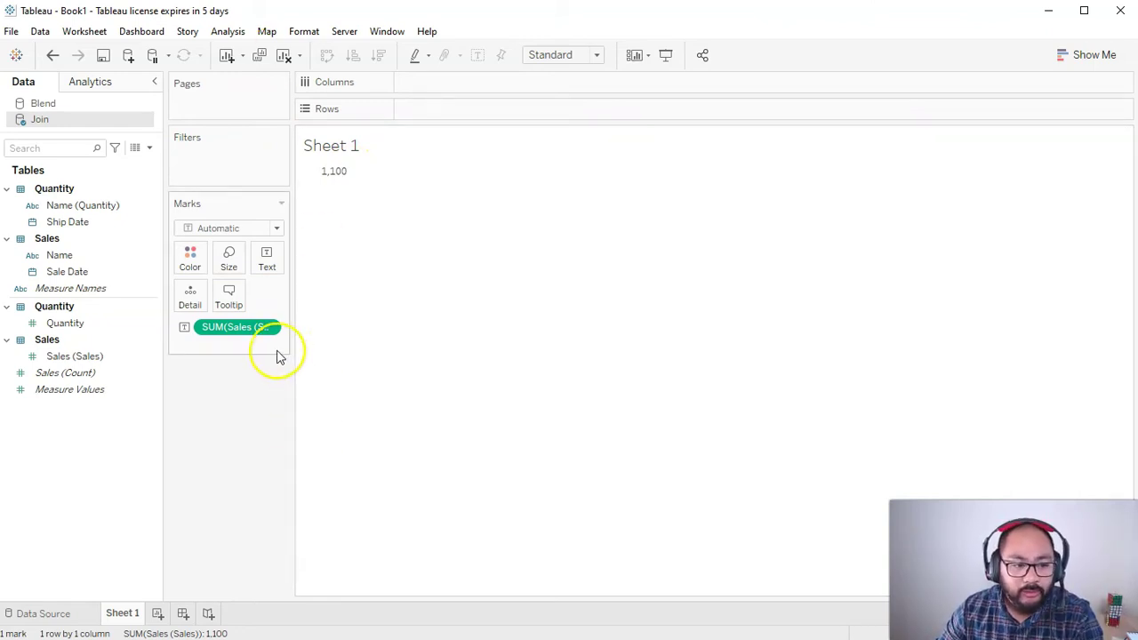
- Check Blend's Sales (Sales) total of 275 and its rows, then clear Sheet 1 back to Join
left_click(283, 55)
left_click(60, 104)
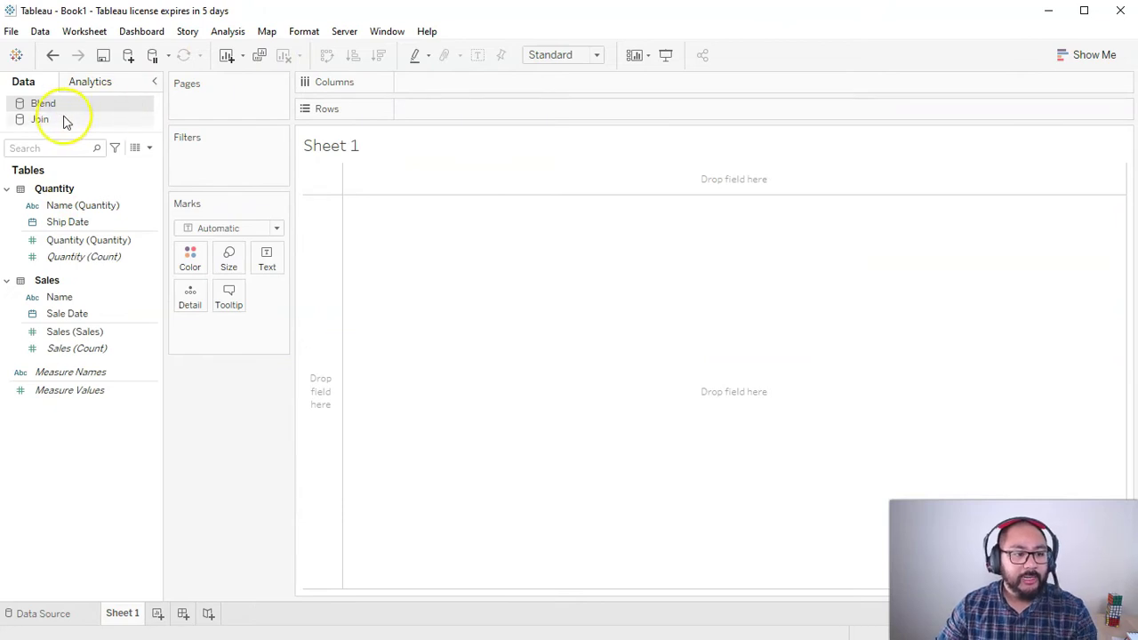
left_click_drag(75, 331, 394, 275)
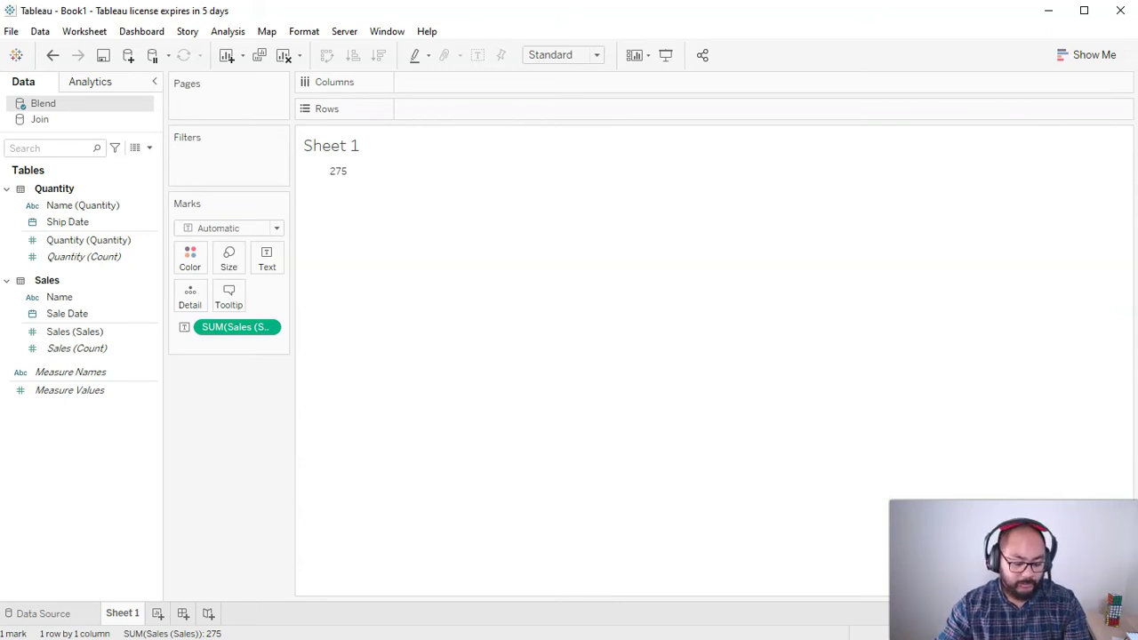
left_click(133, 148)
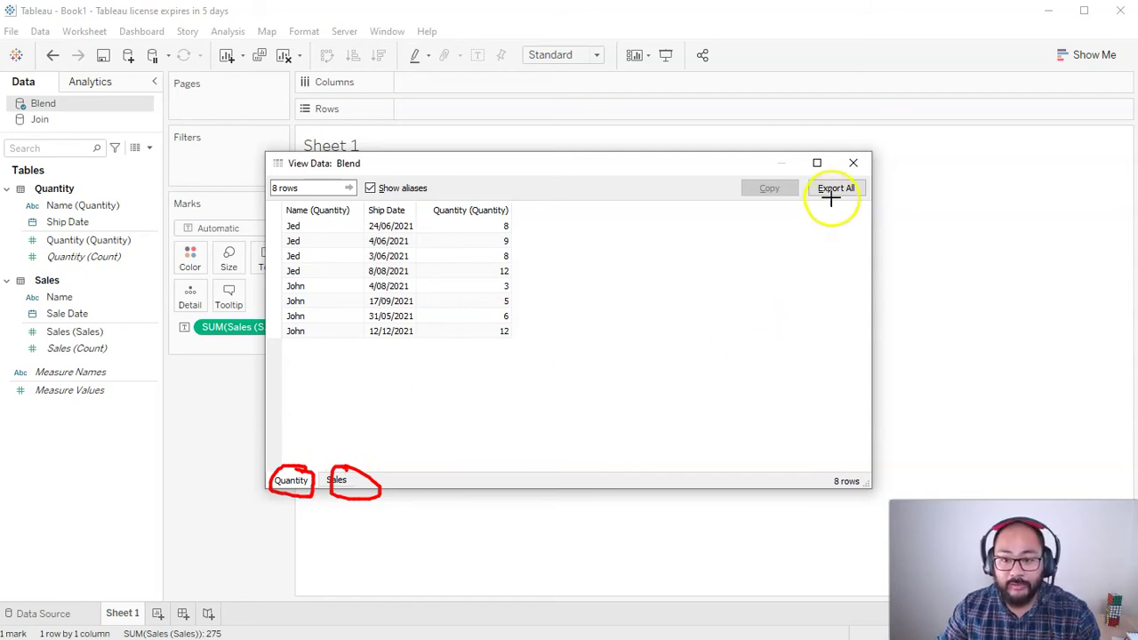
left_click(853, 163)
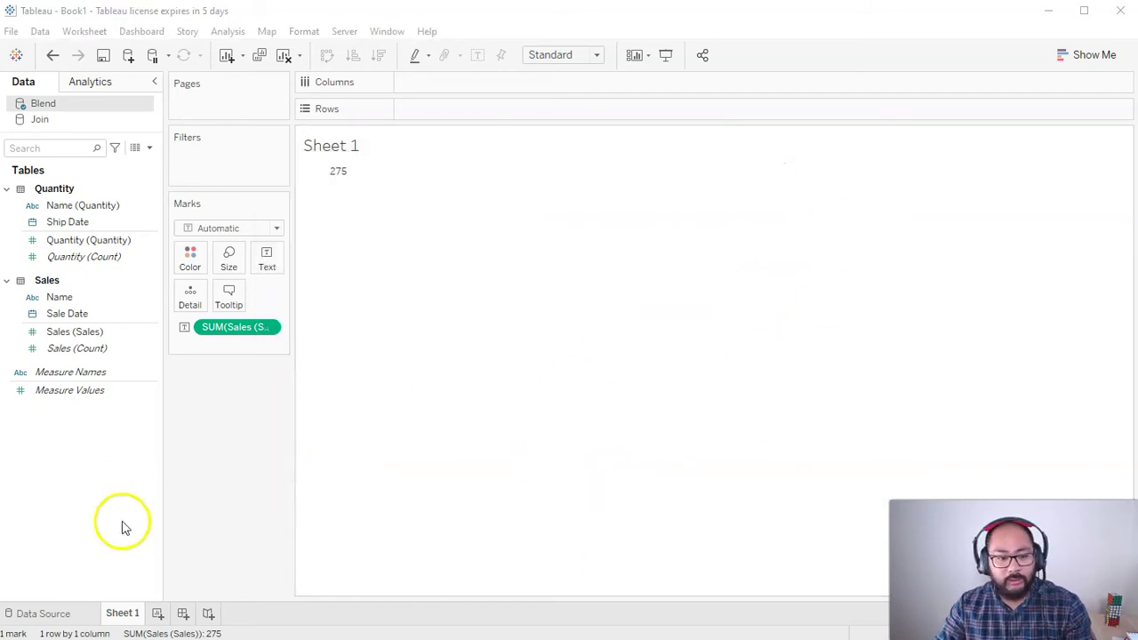
left_click(284, 55)
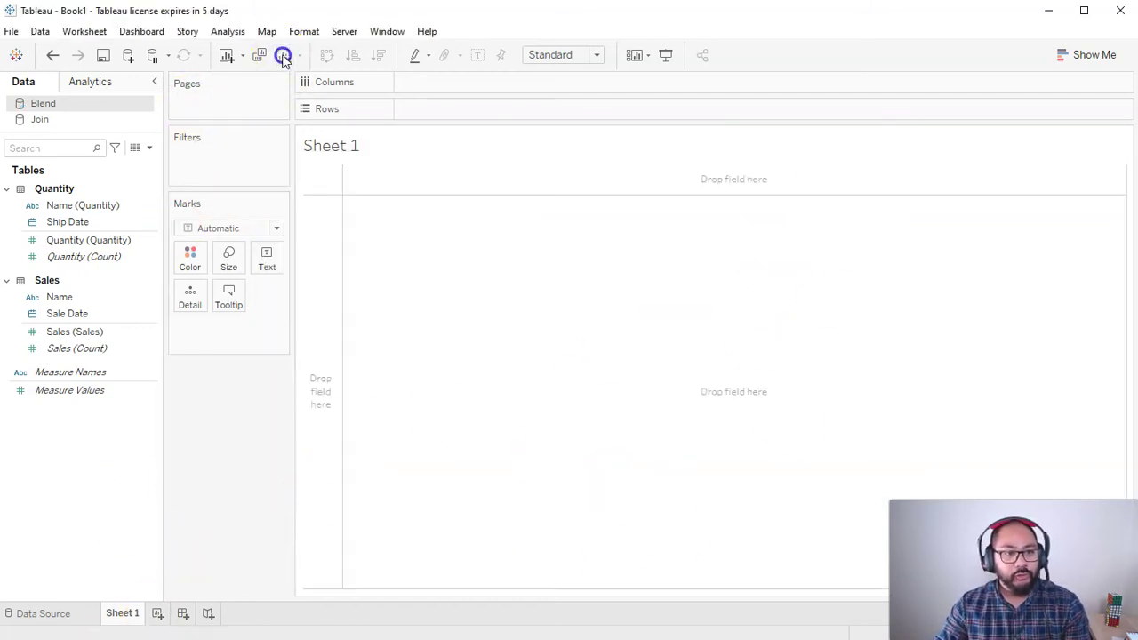
left_click(98, 115)
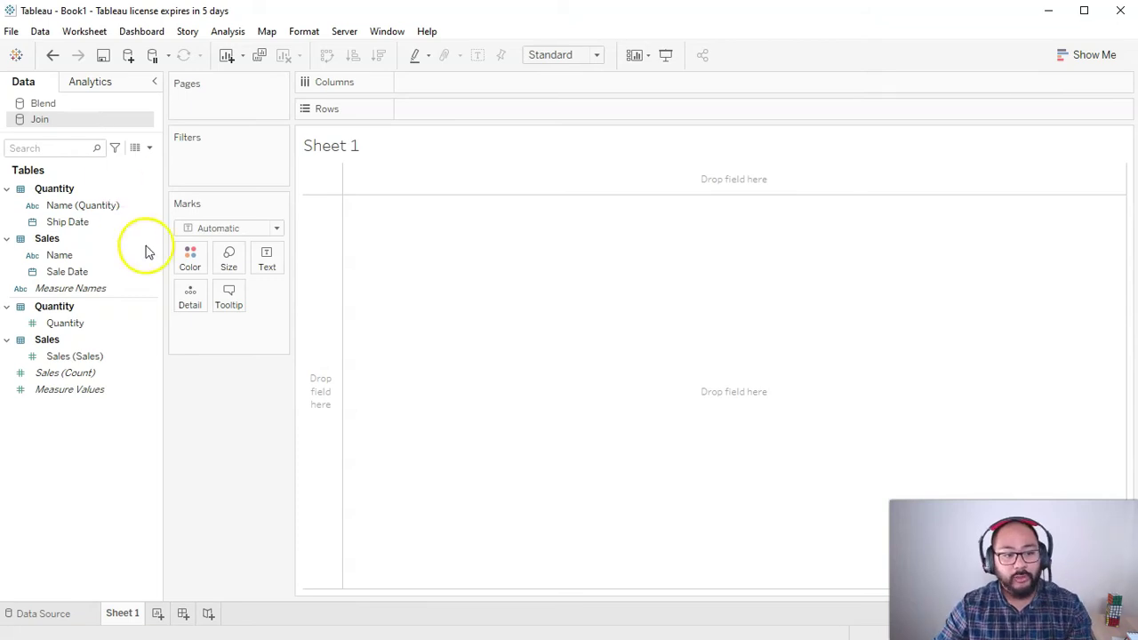
- Tabulate Join by Name: Jed 74.0 quantity, 280.0 sales; John 78.0 and 820.0
left_click_drag(155, 257, 326, 264)
double_click(84, 357)
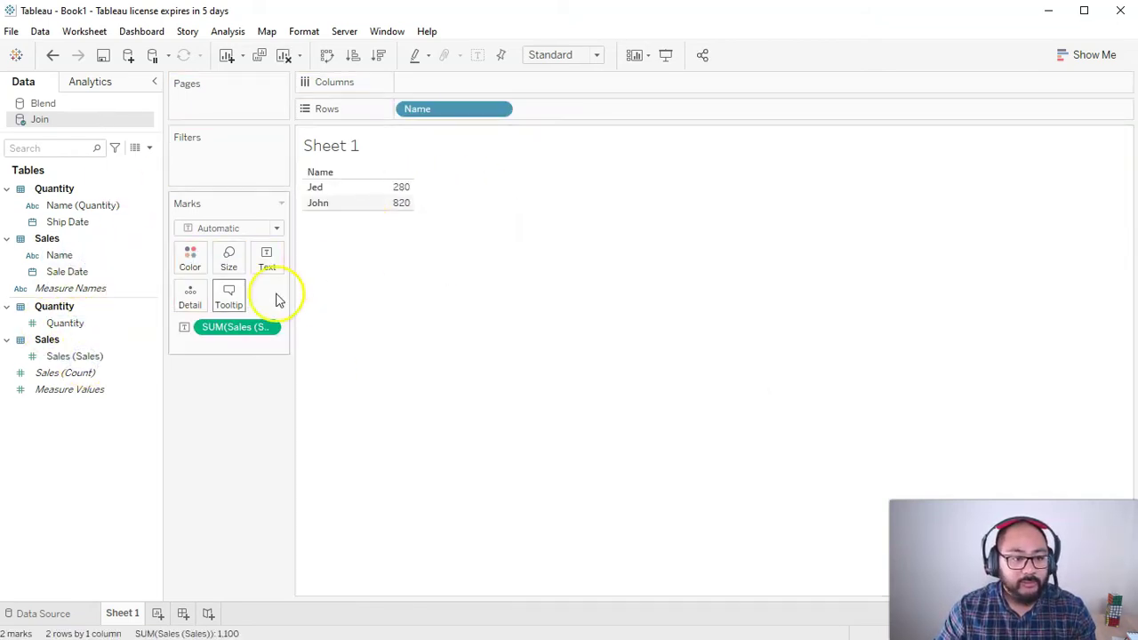
left_click_drag(65, 323, 399, 193)
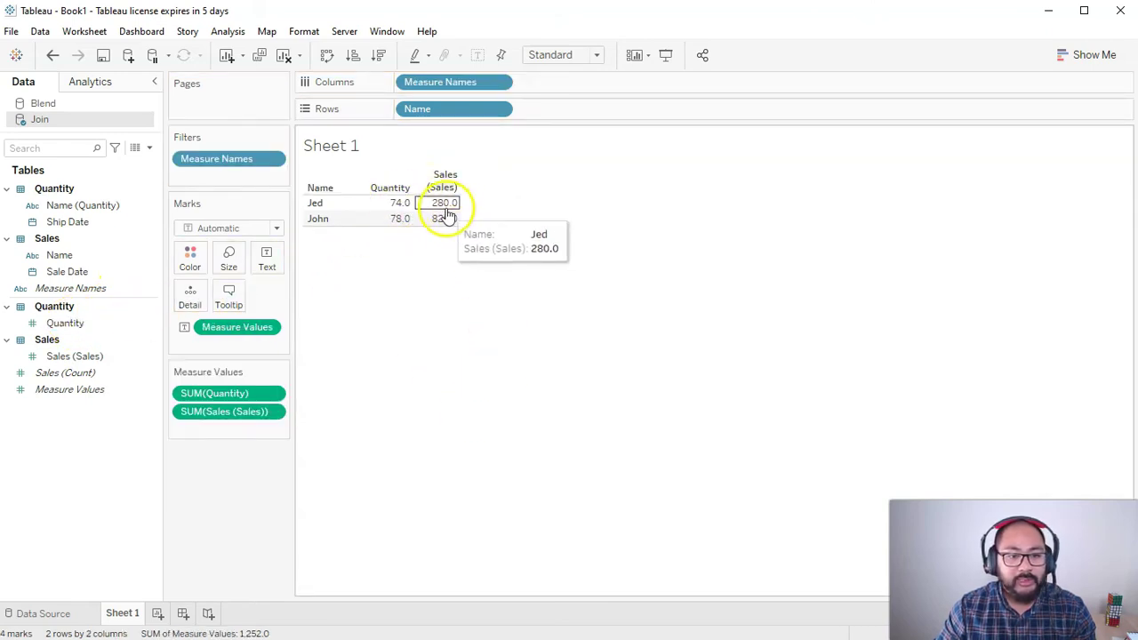
mouse_move(431, 229)
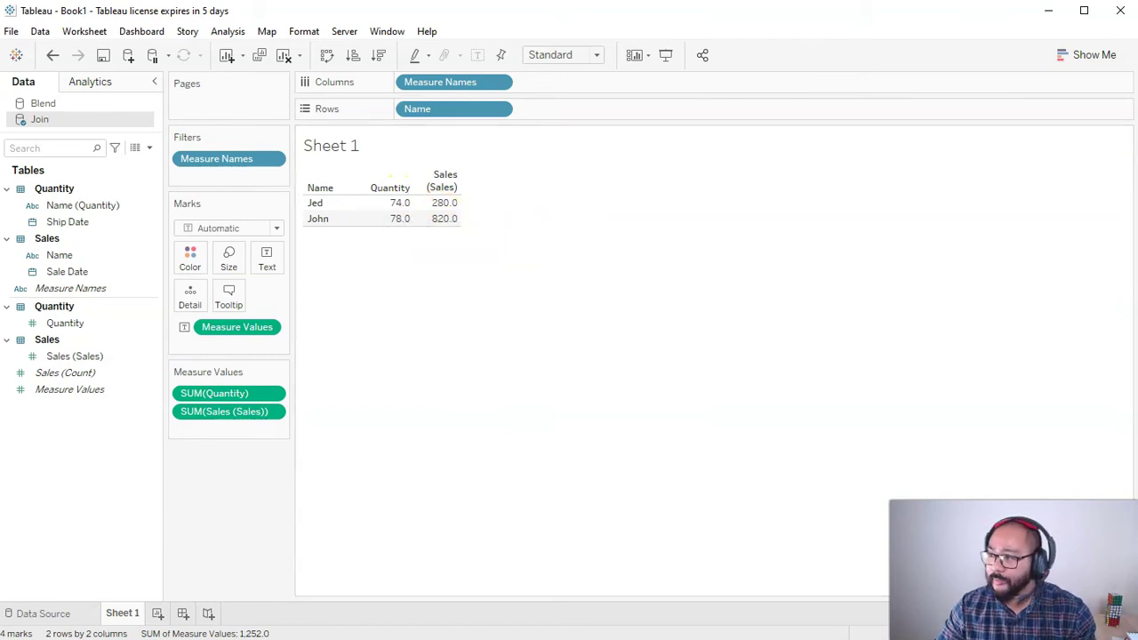
- Verify Jed's and John's quantity and sales sums against the Excel workbook
key("alt+Tab")
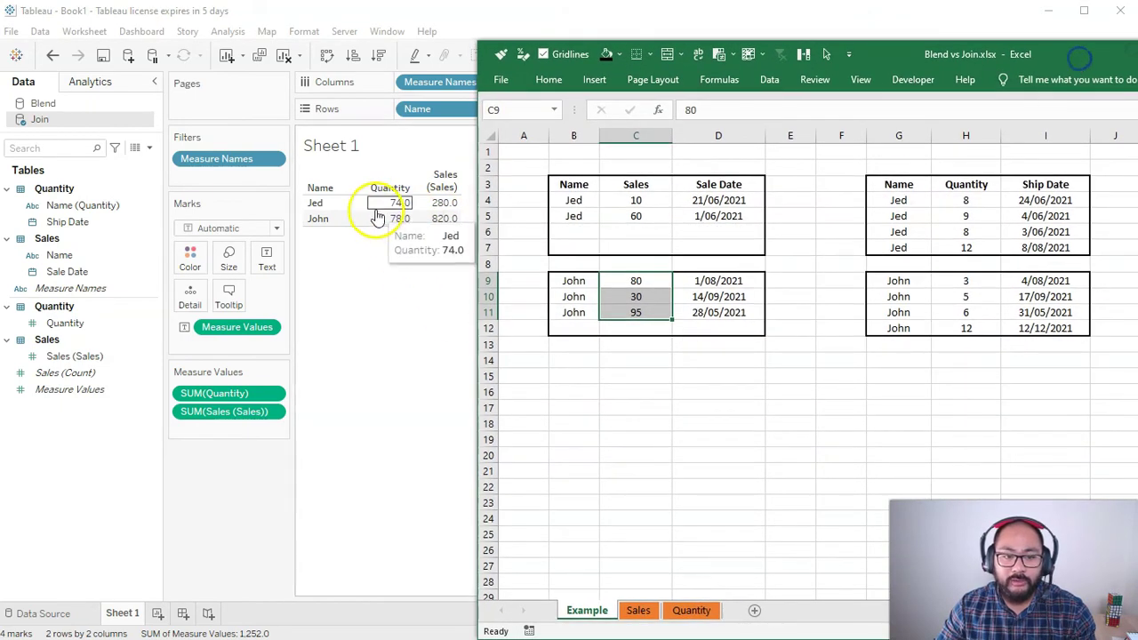
left_click_drag(966, 201, 966, 247)
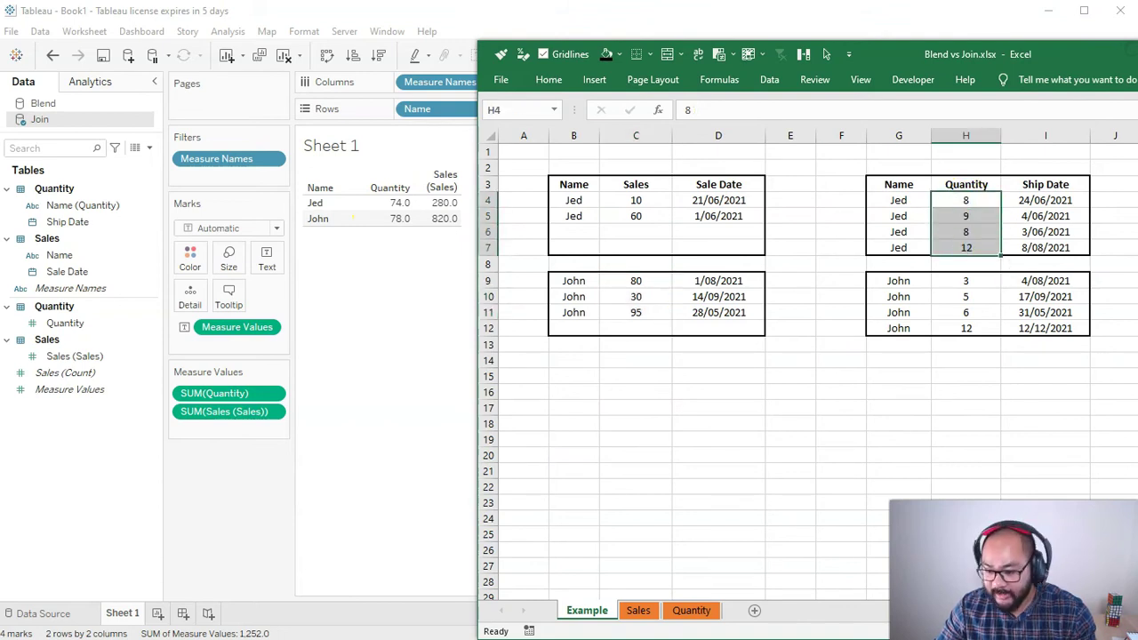
left_click_drag(966, 281, 966, 328)
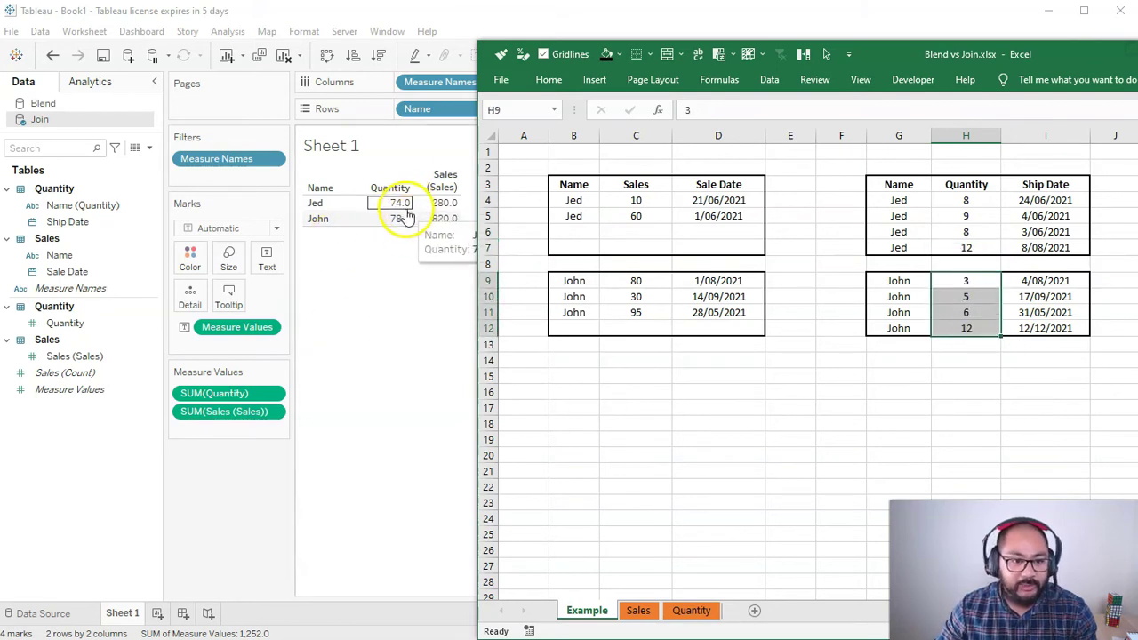
left_click_drag(636, 282, 638, 313)
key("super+Down")
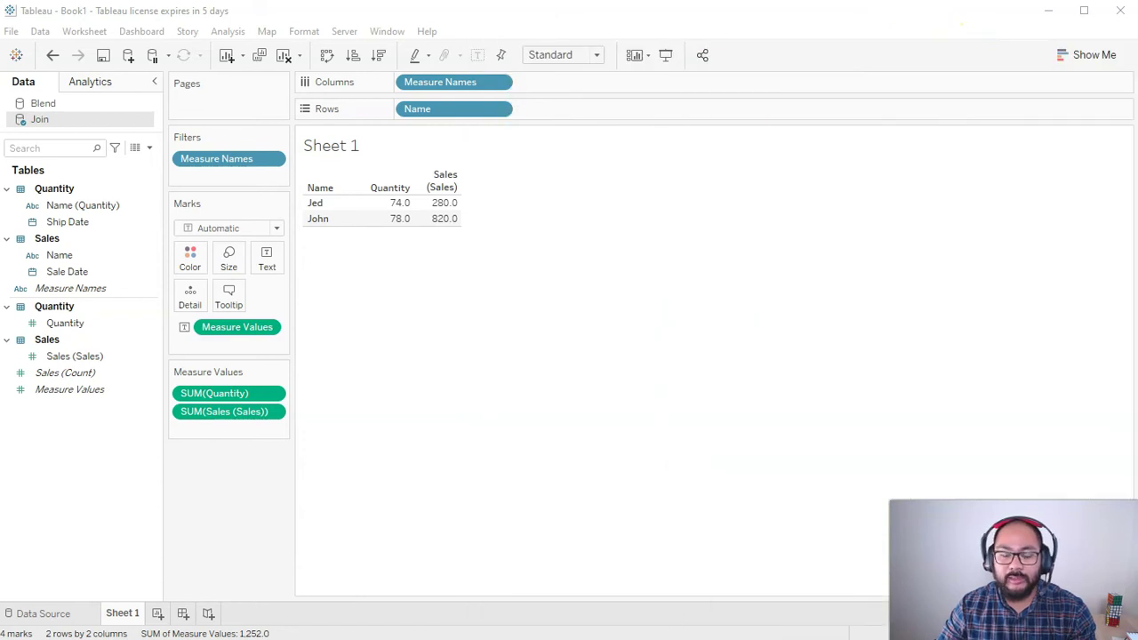
- Build Sheet 2 from Blend by Name: Jed 37.0 quantity, 70.0 sales; John 26.0, 205.0
left_click(158, 614)
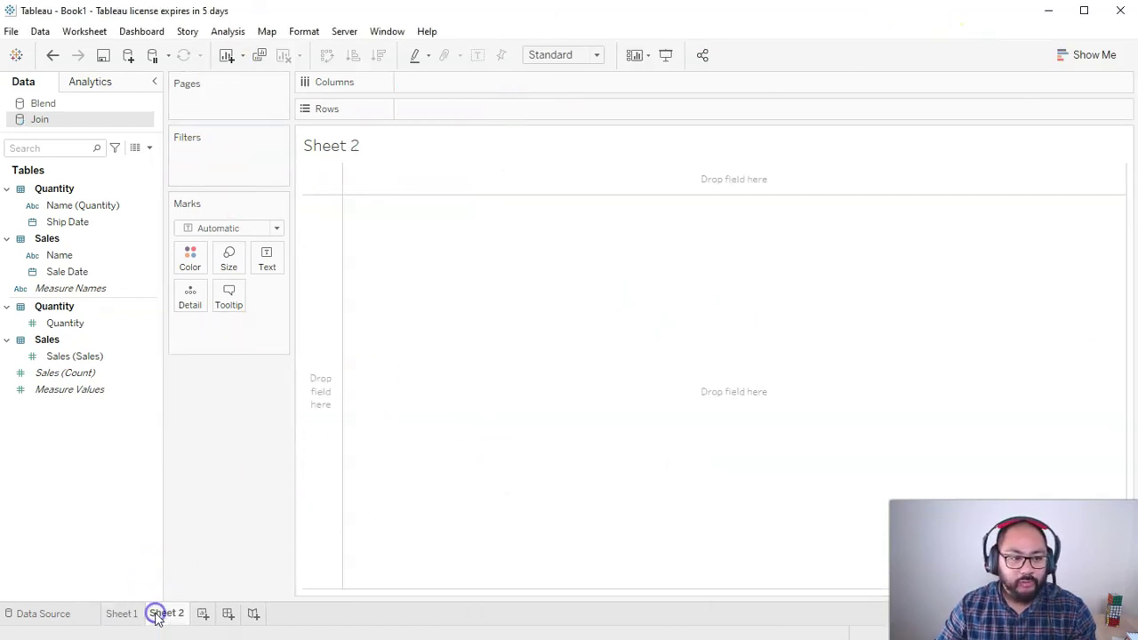
left_click(55, 103)
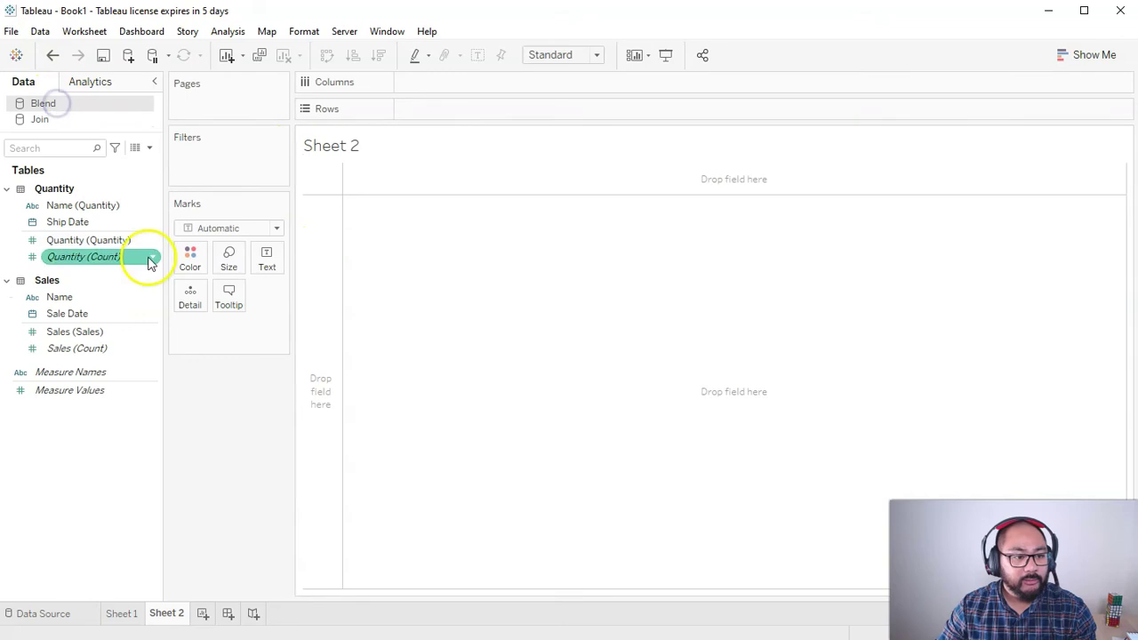
left_click_drag(59, 297, 334, 224)
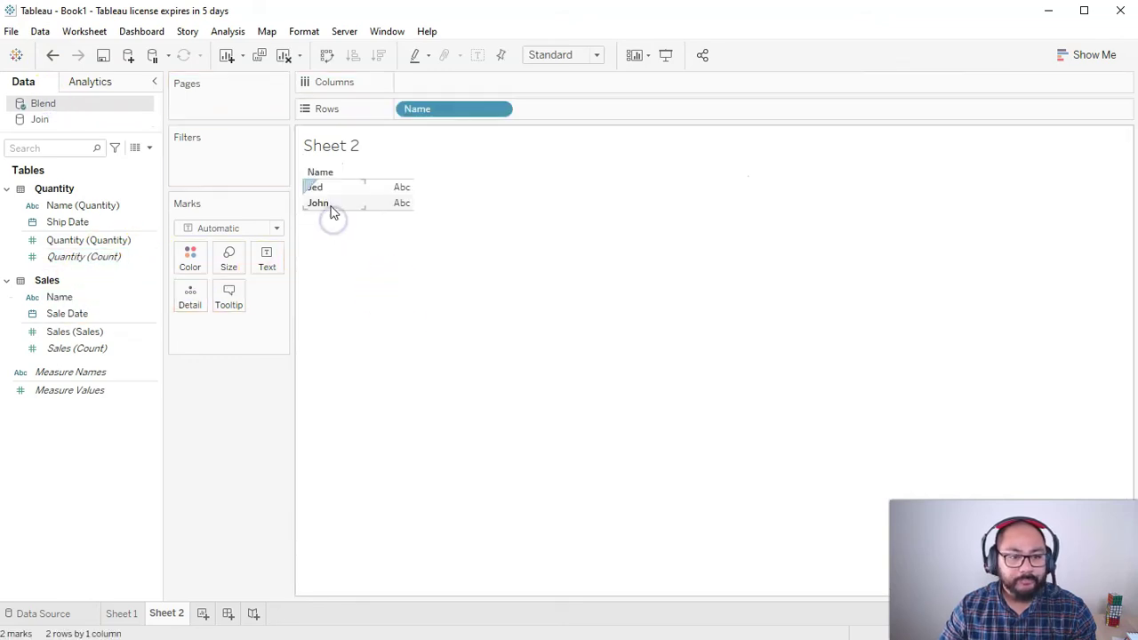
left_click(84, 332)
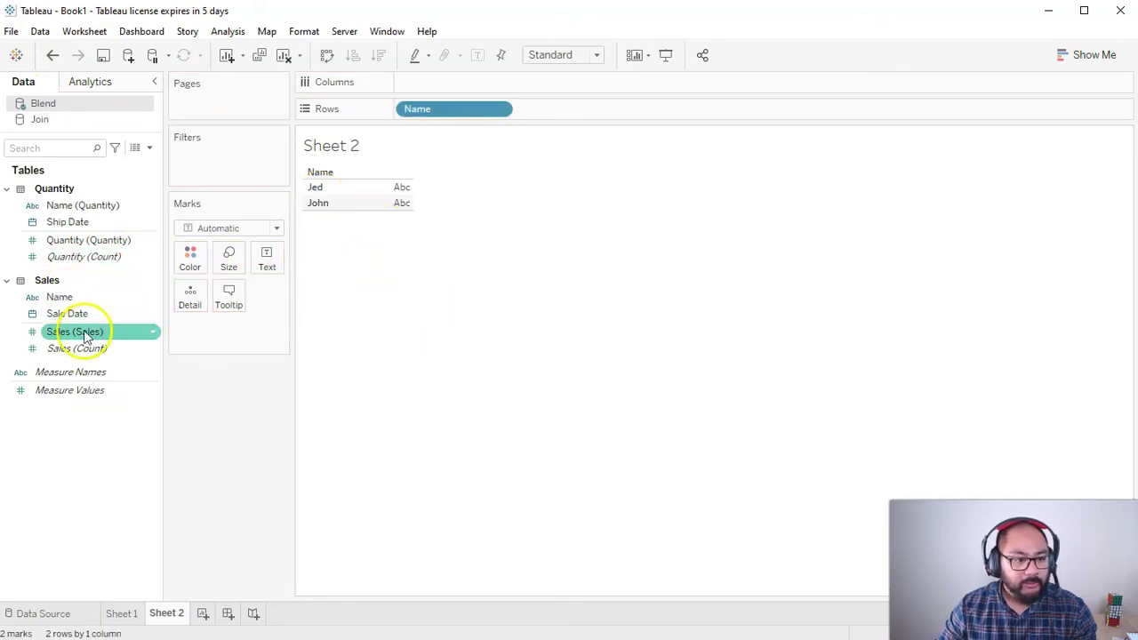
left_click_drag(85, 333, 401, 193)
left_click_drag(84, 241, 402, 205)
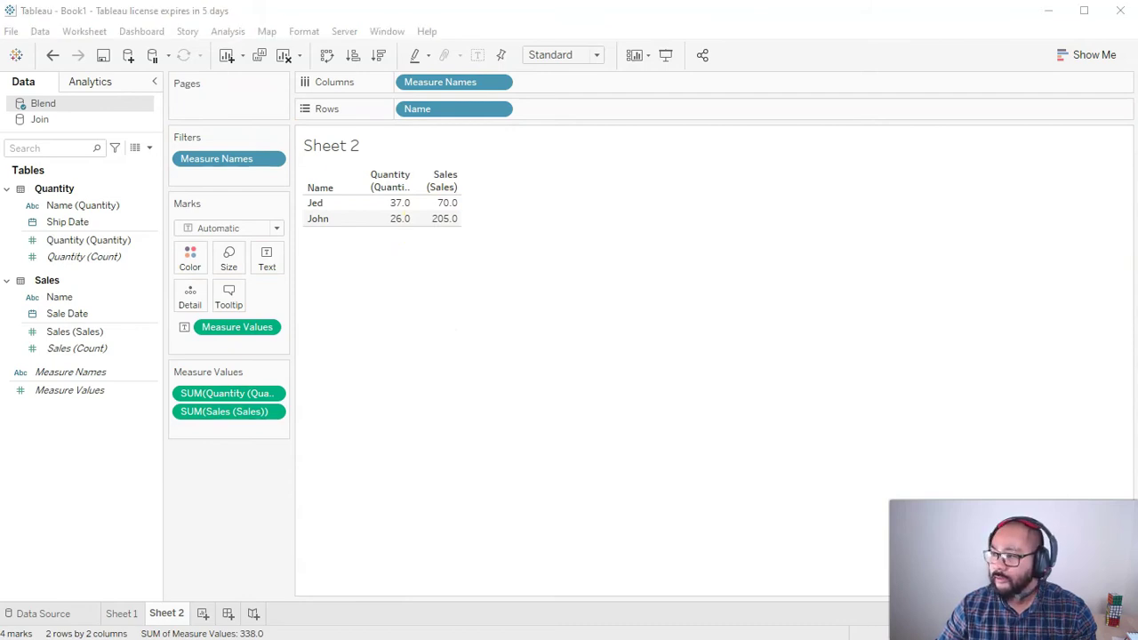
left_click_drag(1137, 78, 905, 78)
left_click(789, 255)
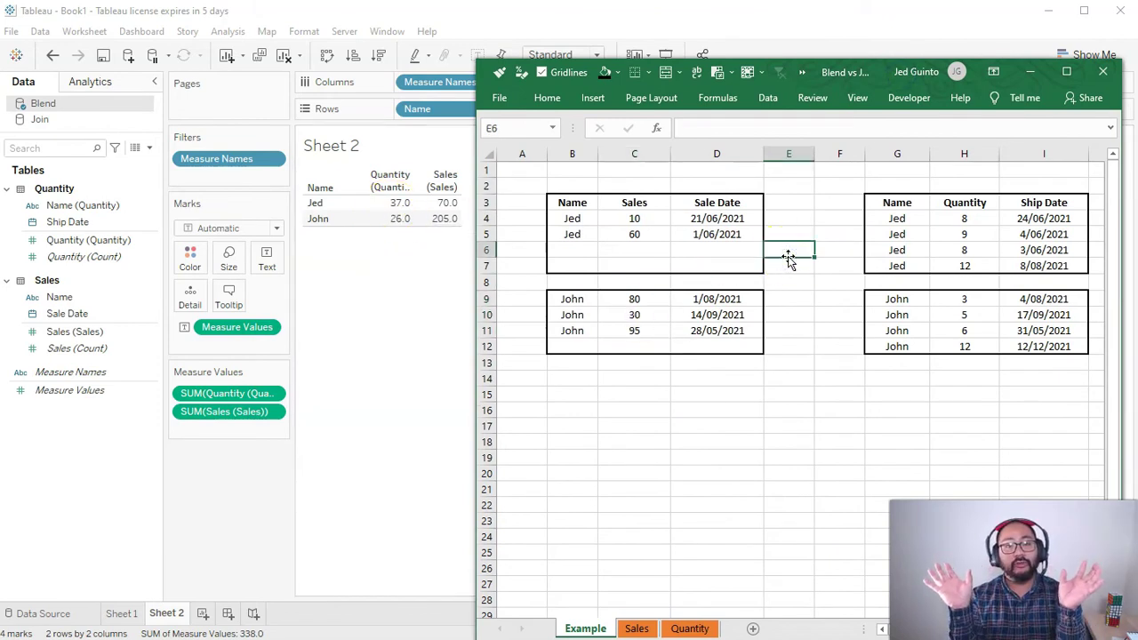
left_click(625, 219)
left_click_drag(625, 219, 631, 229)
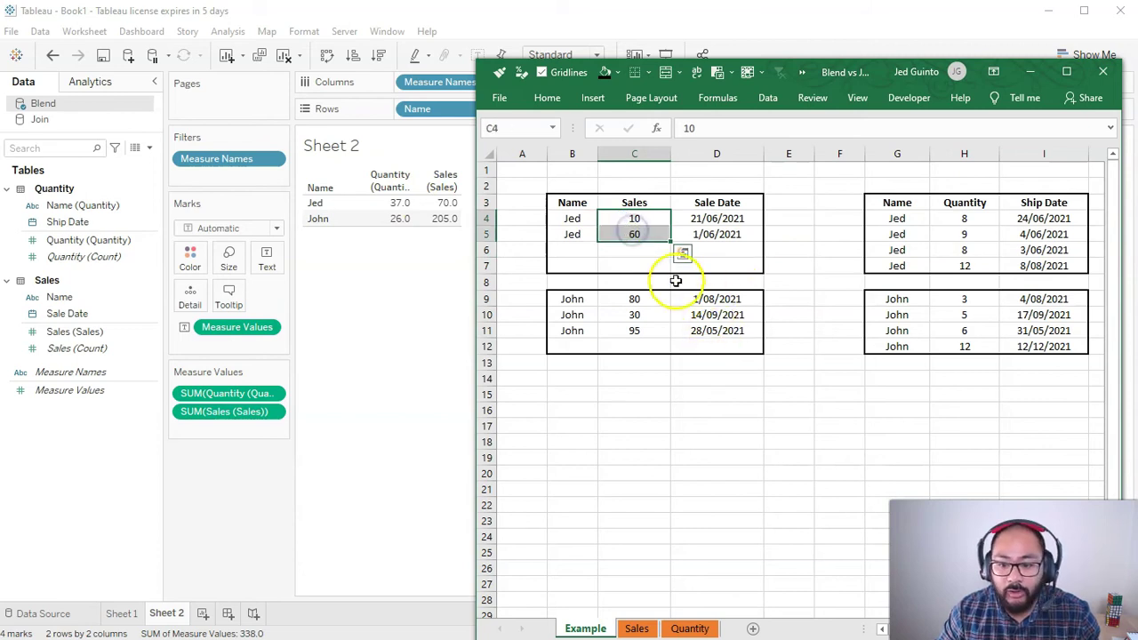
left_click(438, 206)
left_click(437, 205)
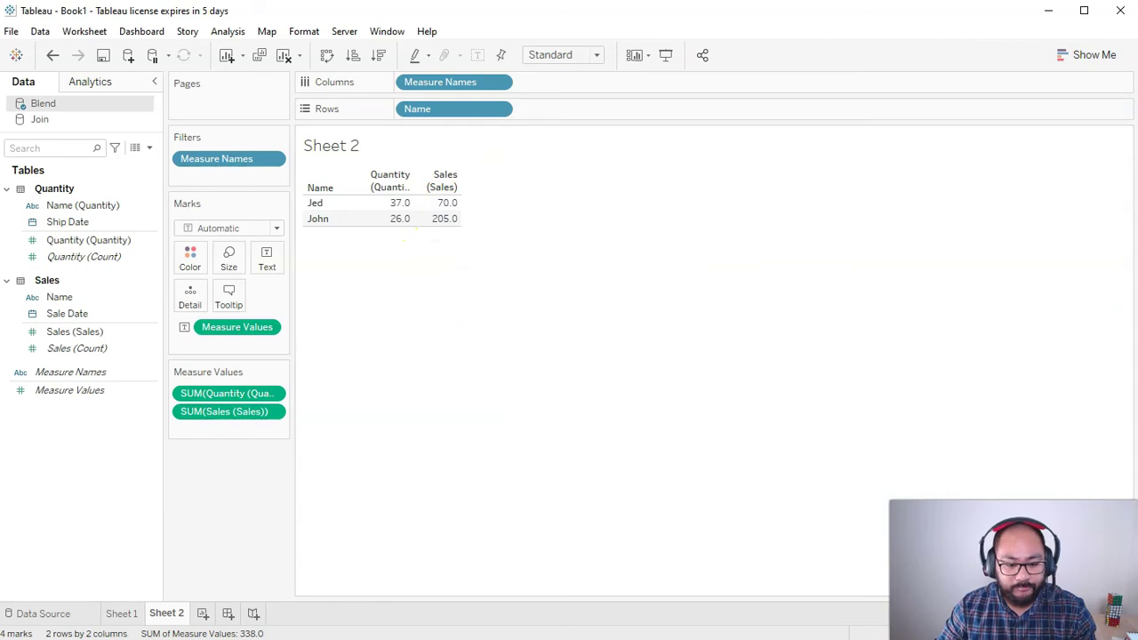
left_click(533, 628)
left_click_drag(634, 300, 639, 330)
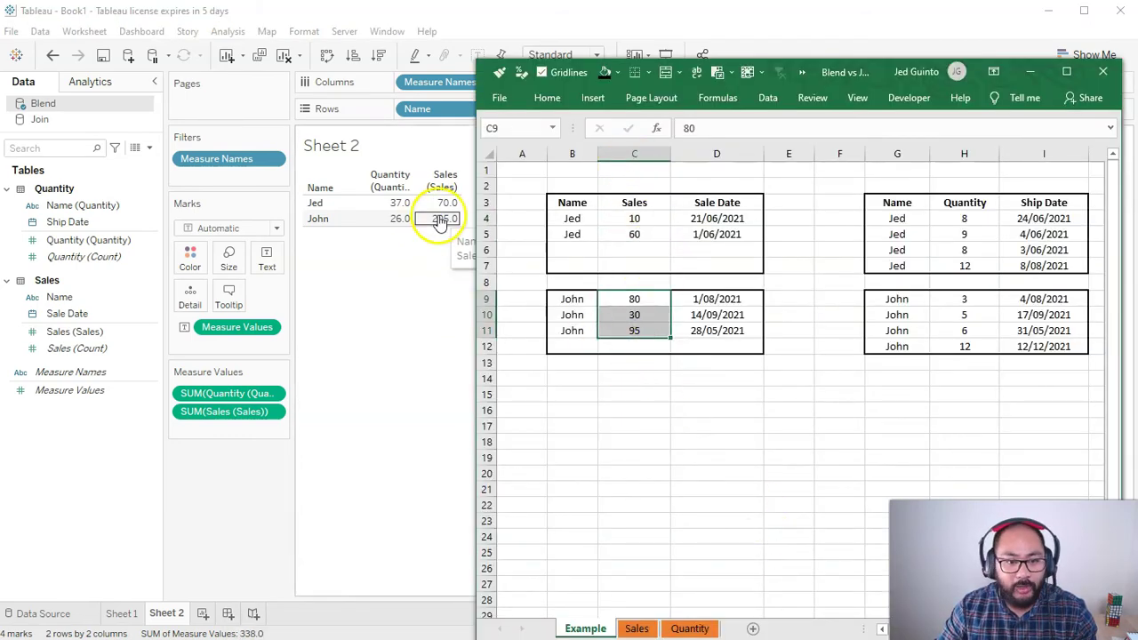
left_click_drag(964, 218, 965, 347)
left_click(947, 301)
left_click_drag(853, 70, 1137, 71)
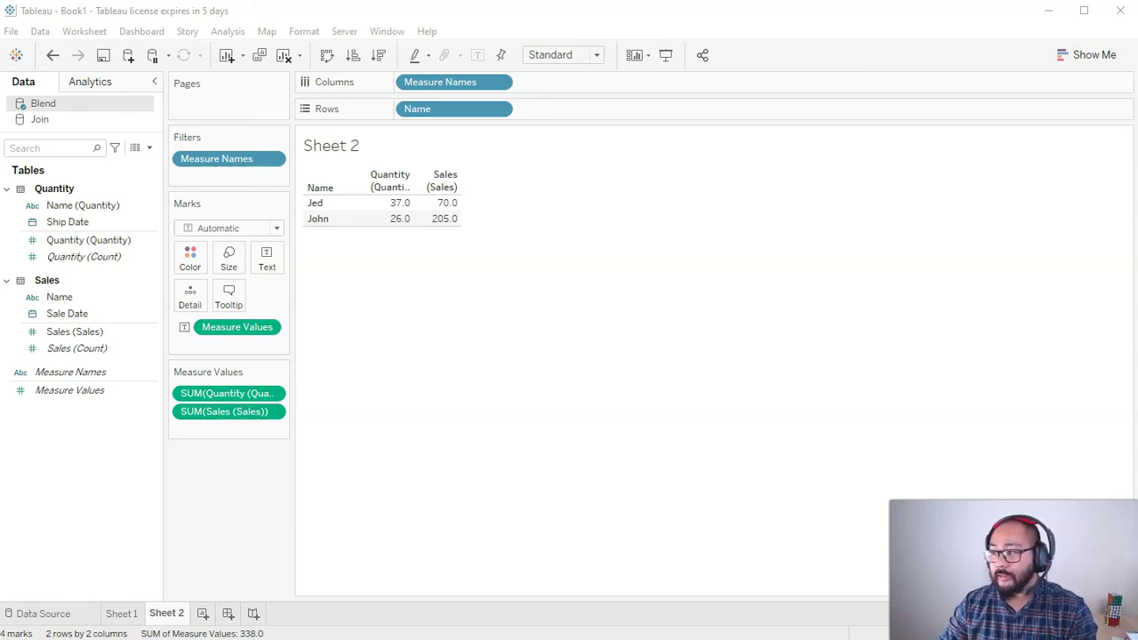
key("alt+Tab")
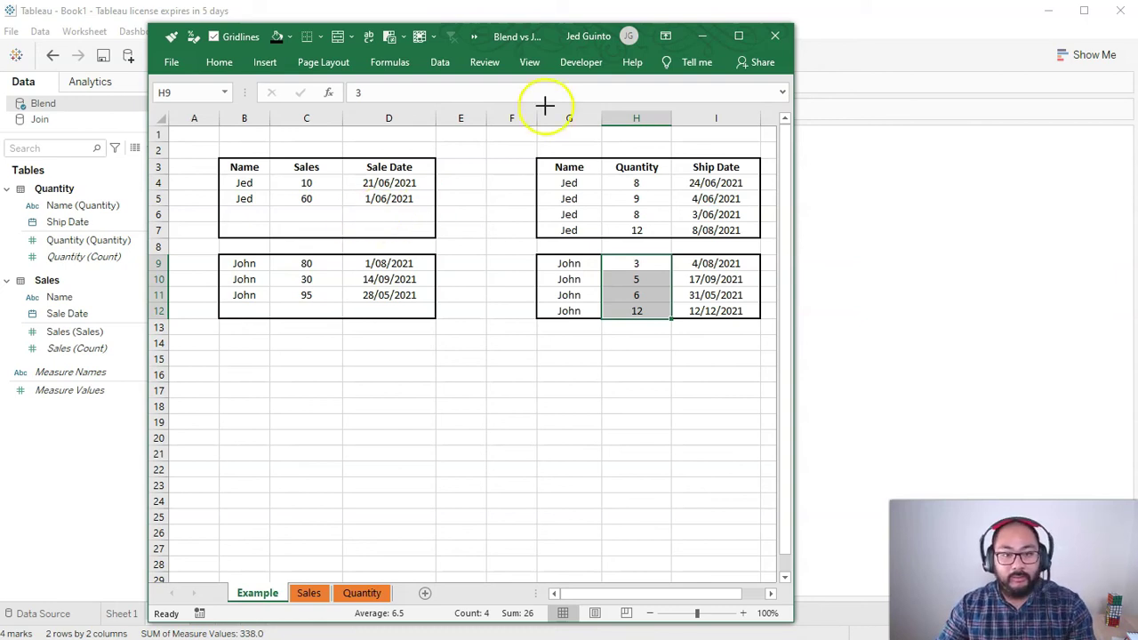
- Highlight the Jed and John rows in the Excel tables, showing Jed's sales of 10 and 60 against quantities 8, 9, 8 and 12
mouse_move(583, 178)
left_mouse_down()
mouse_move(556, 171)
mouse_move(548, 210)
mouse_move(606, 246)
mouse_move(593, 175)
mouse_move(577, 174)
mouse_move(576, 258)
left_mouse_up()
left_click_drag(604, 303, 590, 236)
key("Escape")
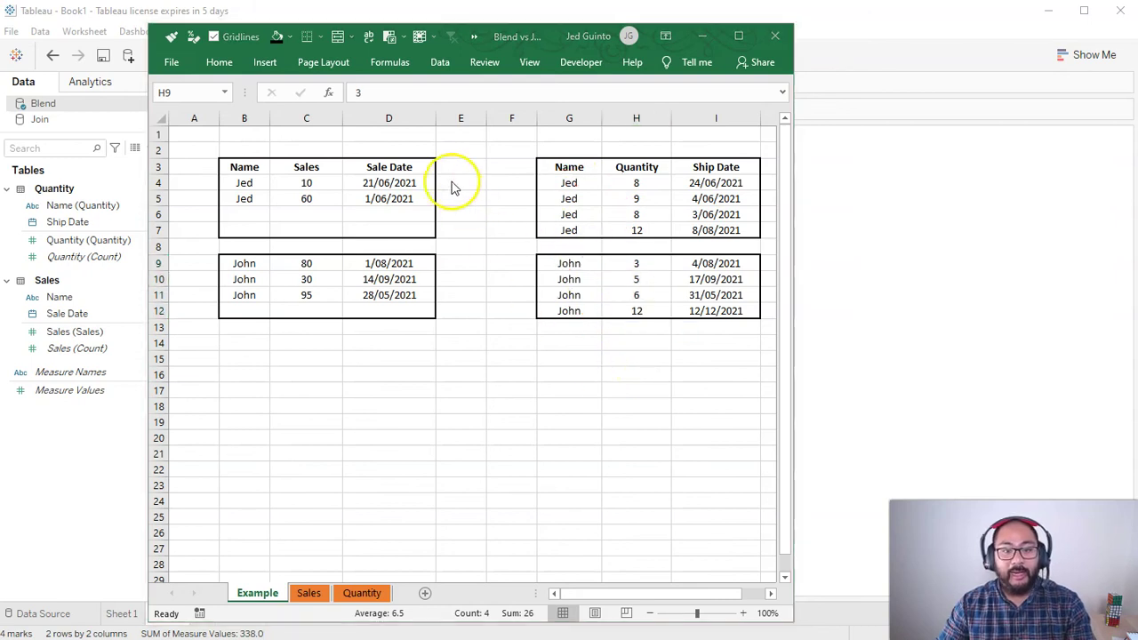